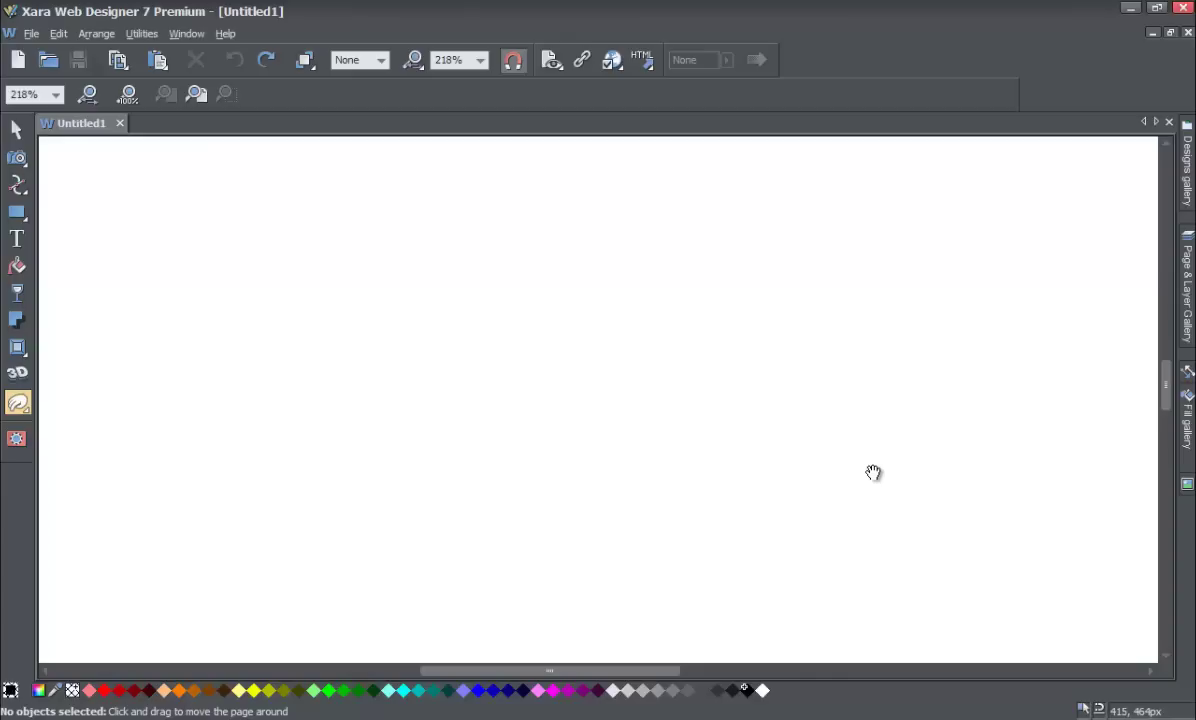
Step: Draw a black rounded rectangle about 186 px wide and 113 px high on the page
left_click(19, 130)
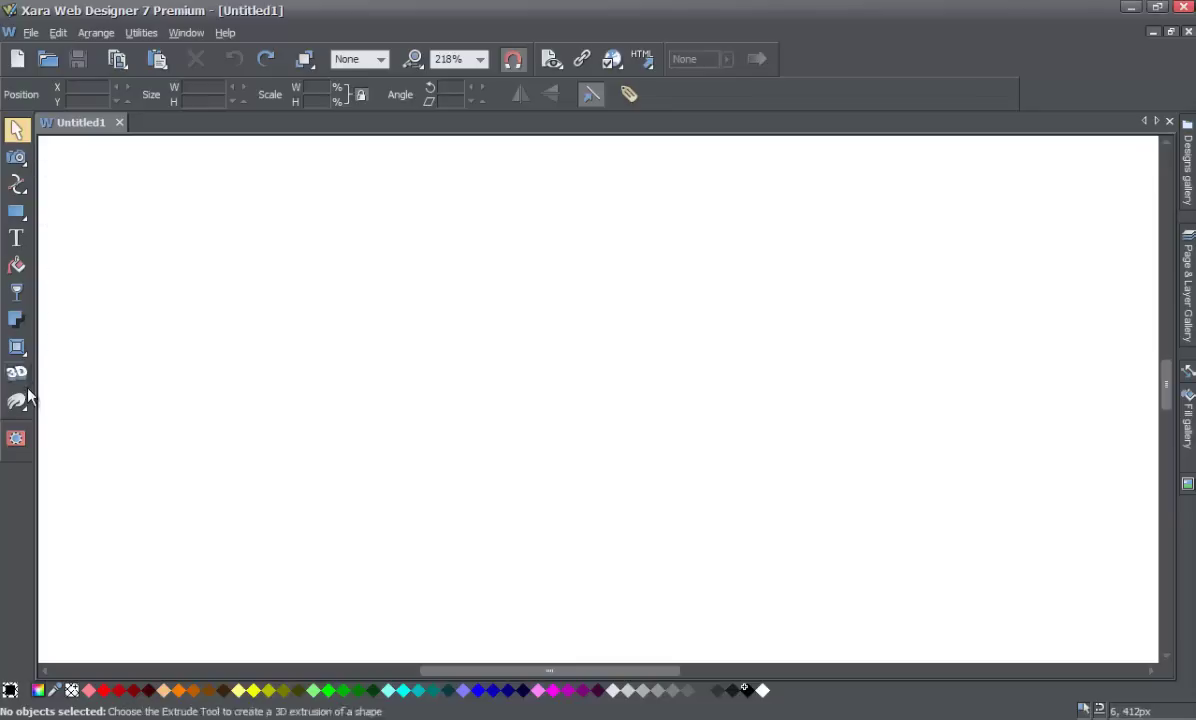
mouse_move(22, 405)
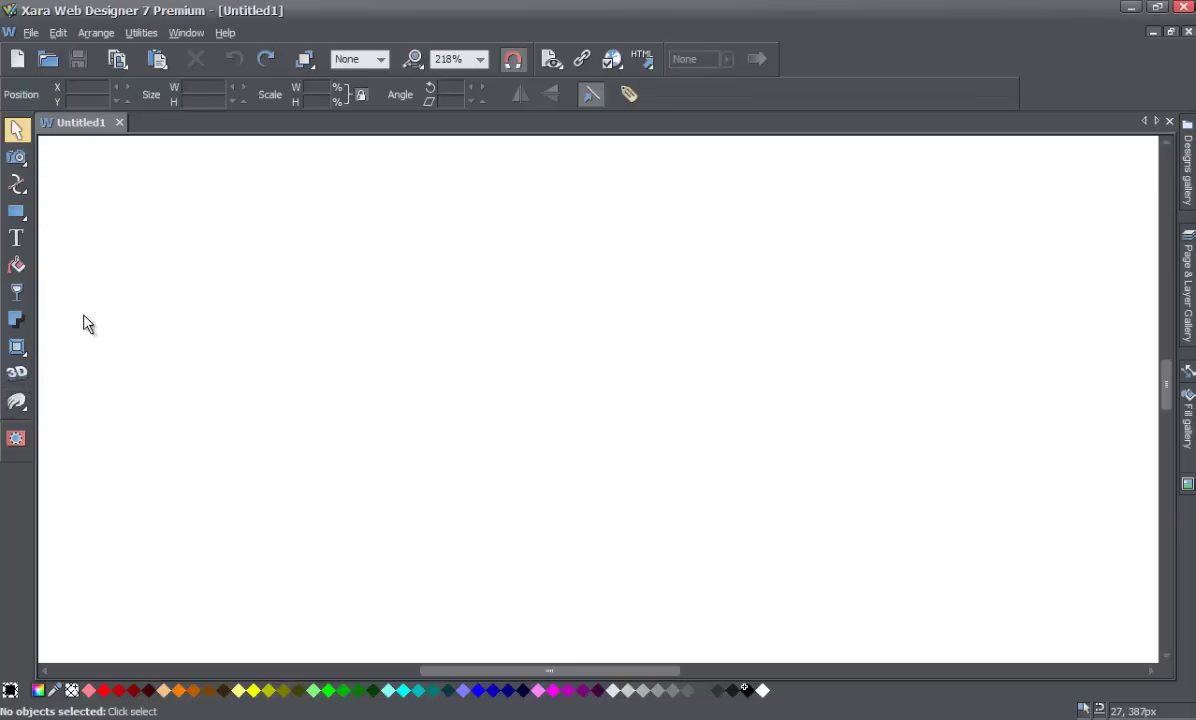
mouse_move(20, 215)
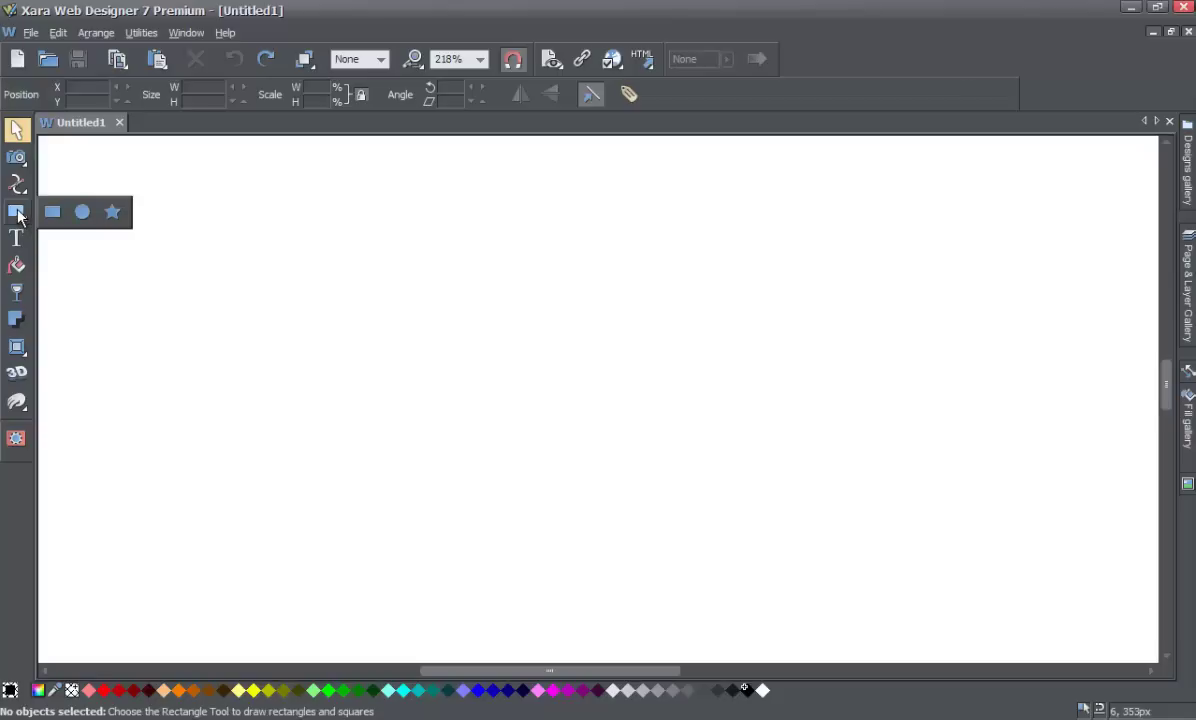
left_click(18, 214)
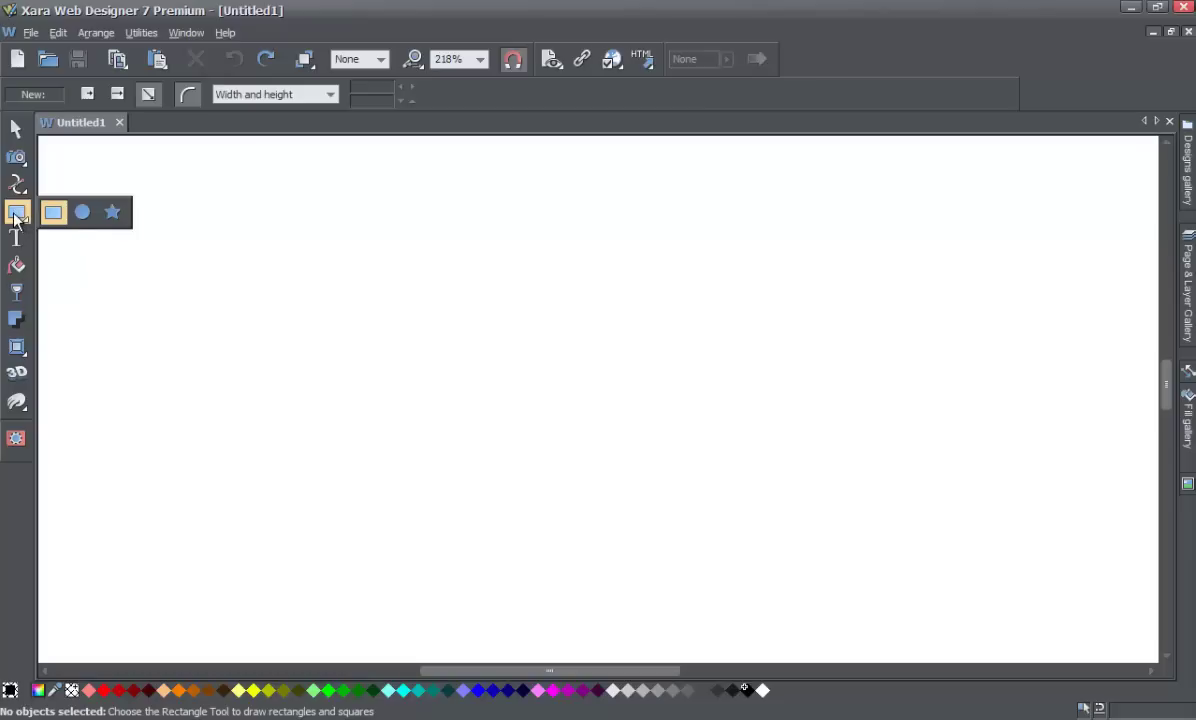
left_click_drag(230, 262, 303, 302)
left_click_drag(363, 330, 611, 493)
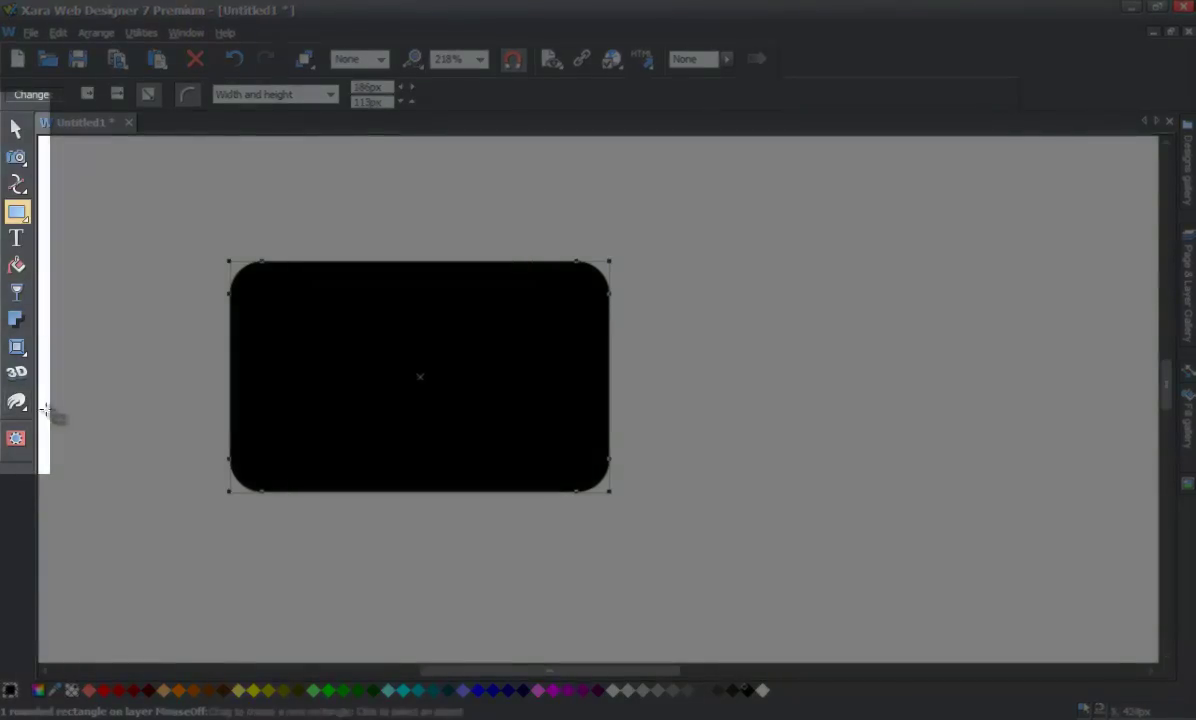
Step: Activate the Zoom tool and set the document's zoom level to 100%
mouse_move(19, 405)
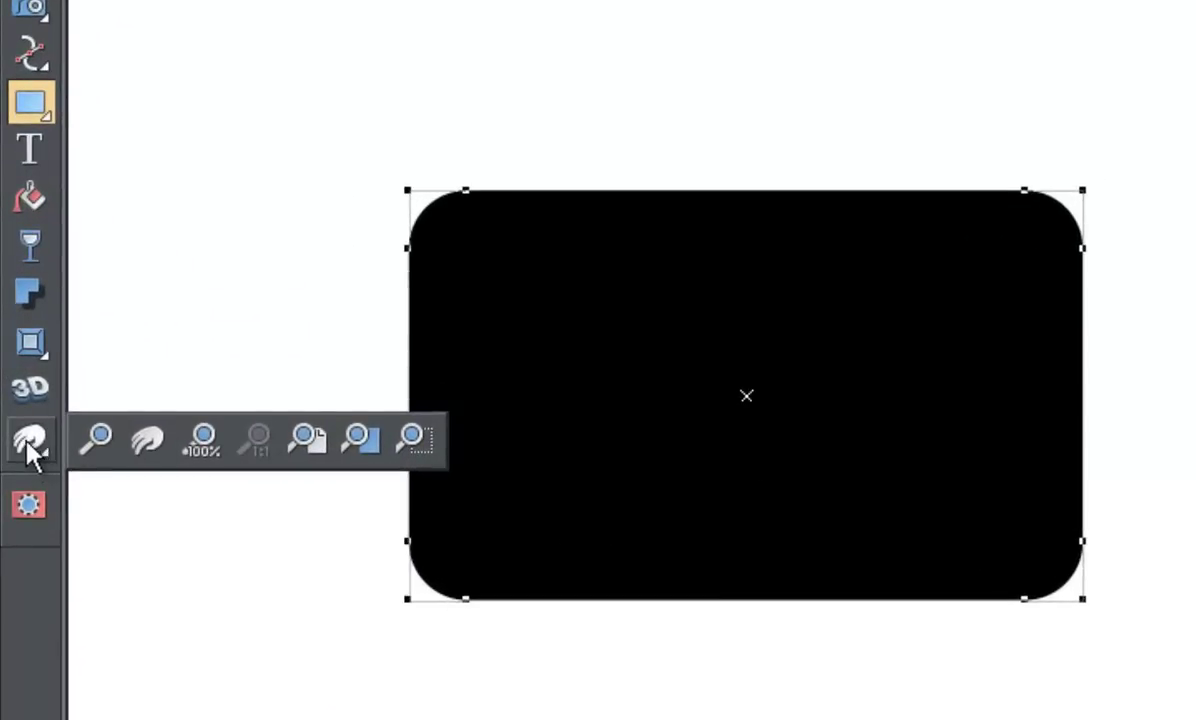
left_click(96, 440)
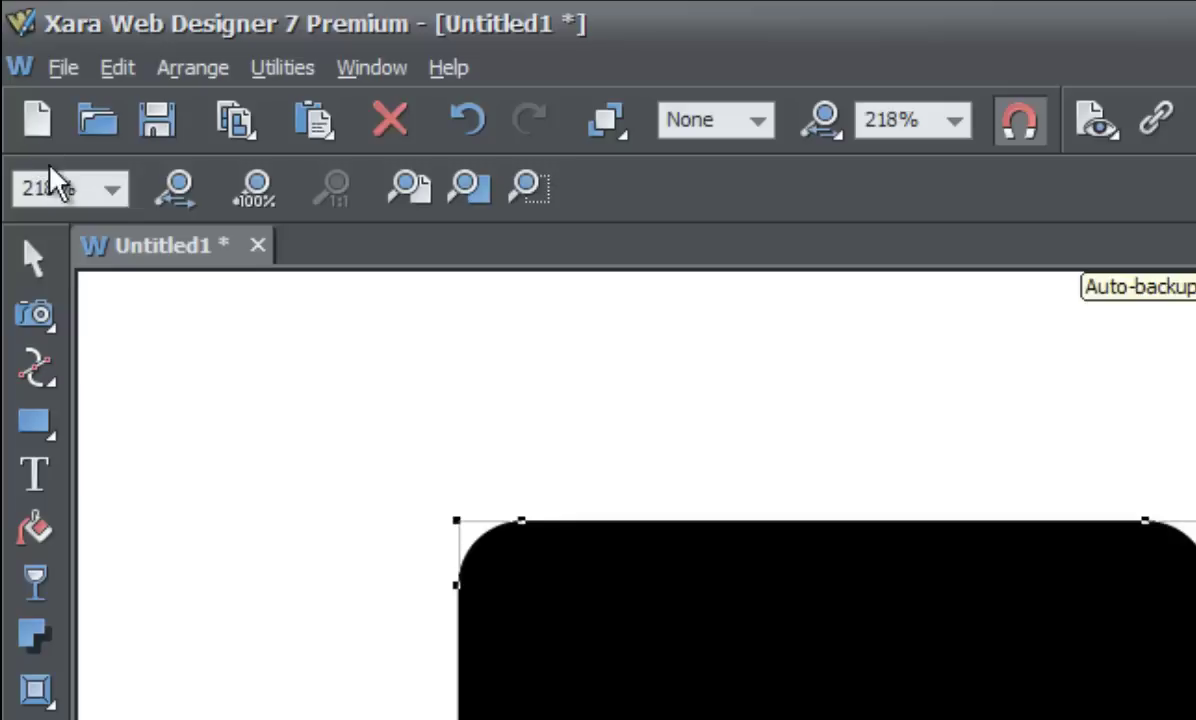
left_click(114, 188)
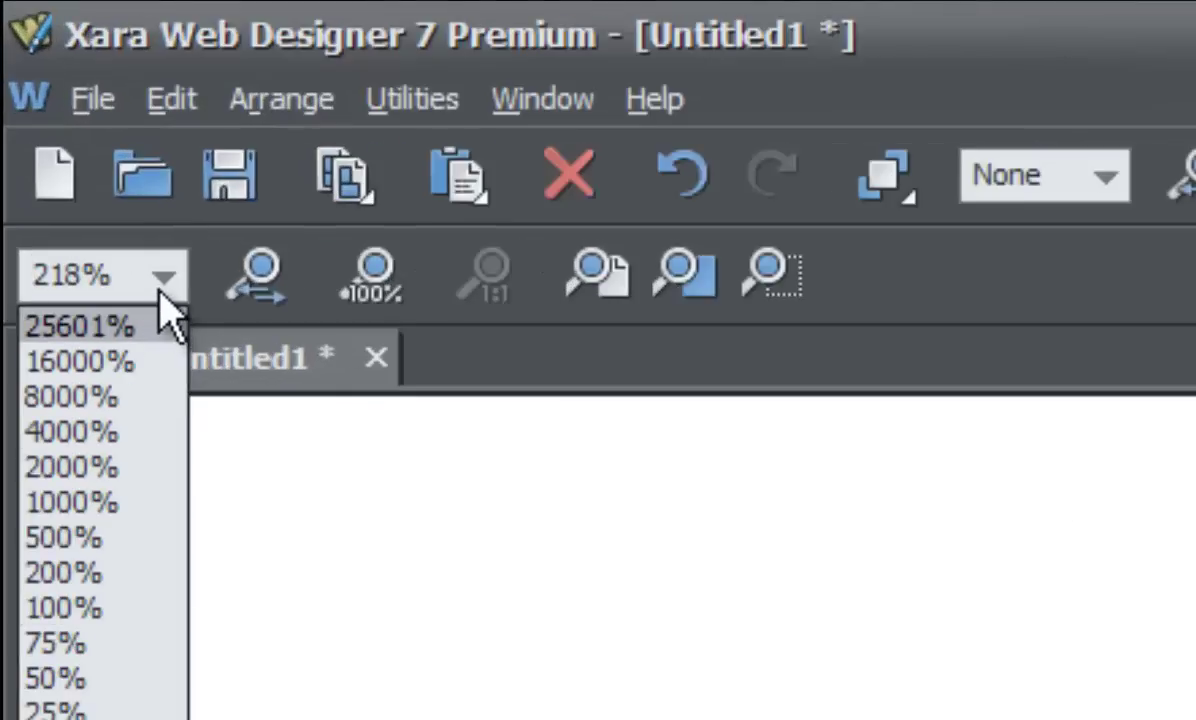
left_click(90, 608)
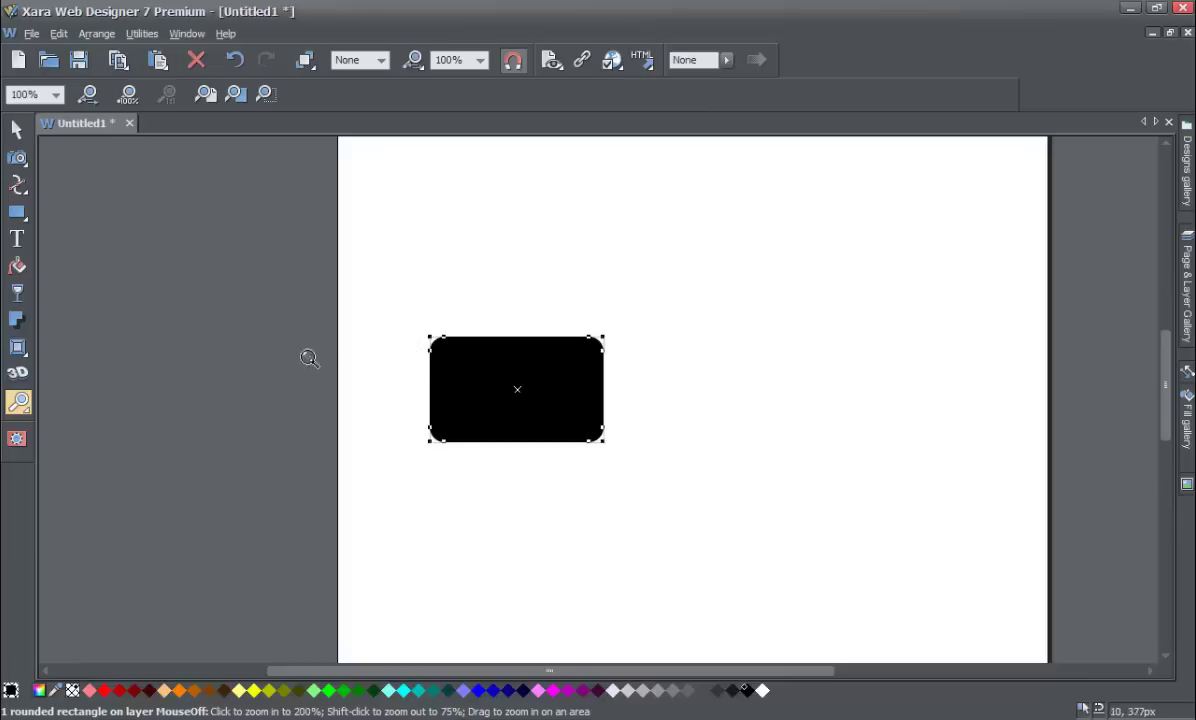
Step: Zoom in on an area that tightly surrounds the whole rounded rectangle
mouse_move(25, 406)
left_click_drag(411, 313, 629, 458)
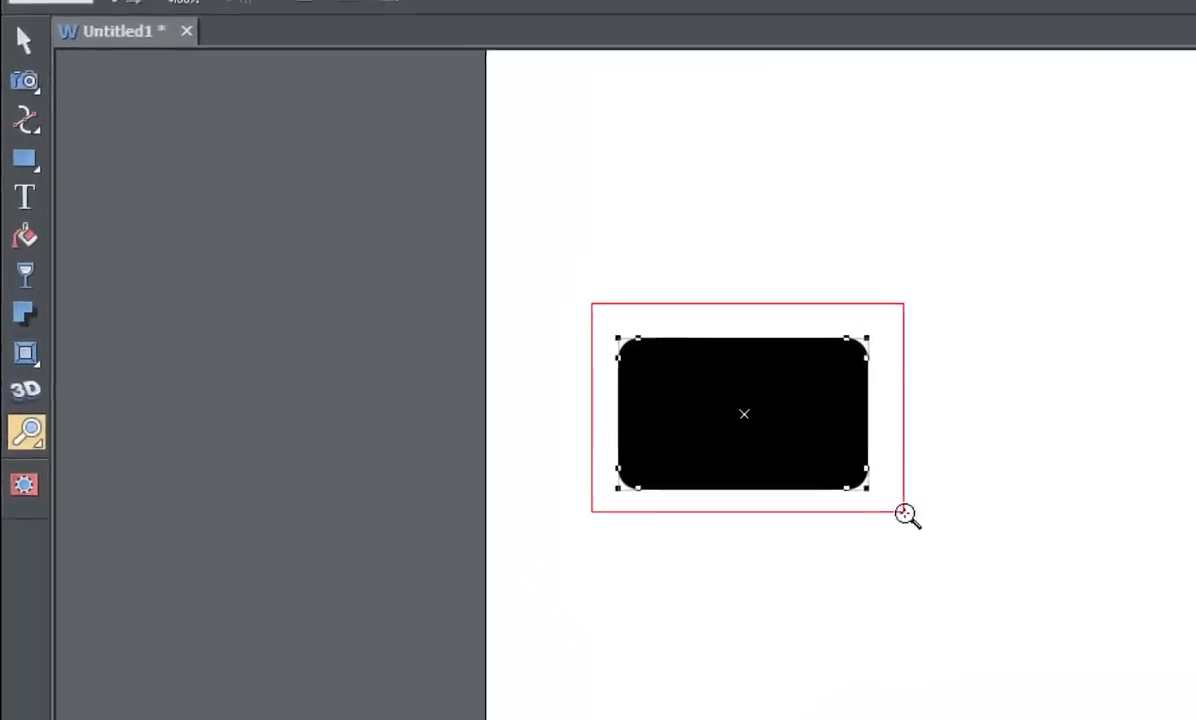
left_click_drag(907, 515, 942, 532)
left_click_drag(1064, 556, 1009, 542)
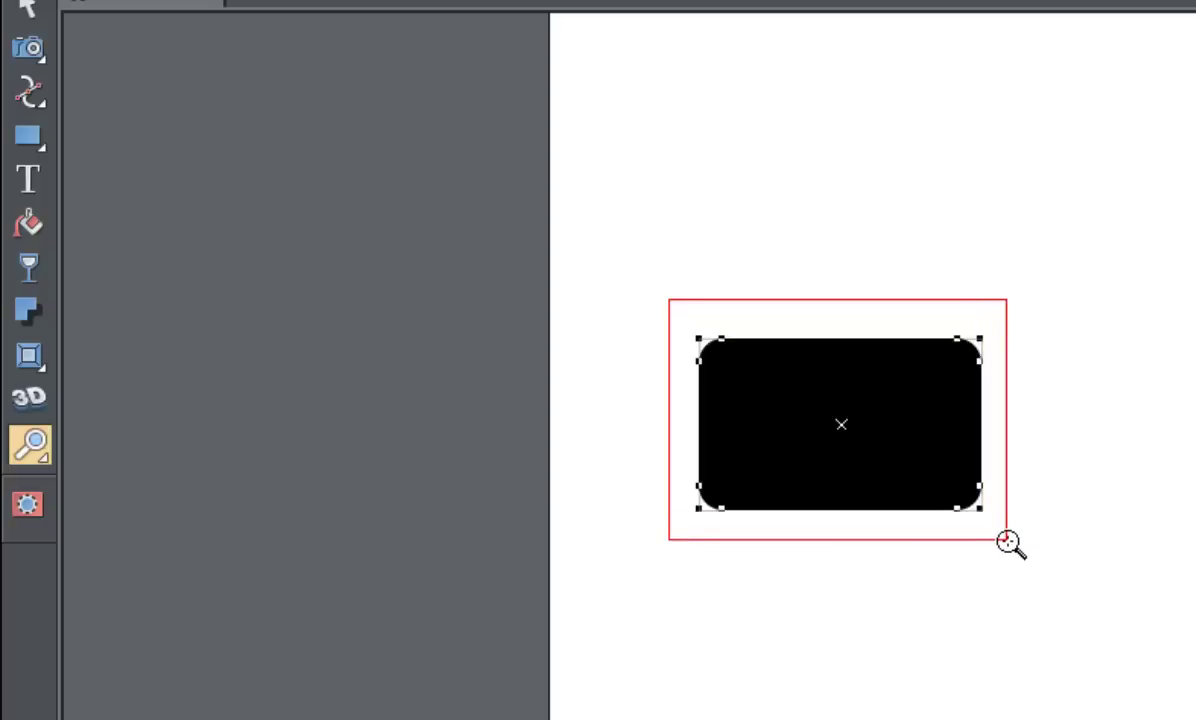
mouse_move(1007, 541)
left_mouse_down()
mouse_move(950, 507)
mouse_move(1012, 515)
mouse_move(972, 532)
mouse_move(999, 524)
mouse_move(1014, 555)
mouse_move(1003, 550)
left_mouse_up()
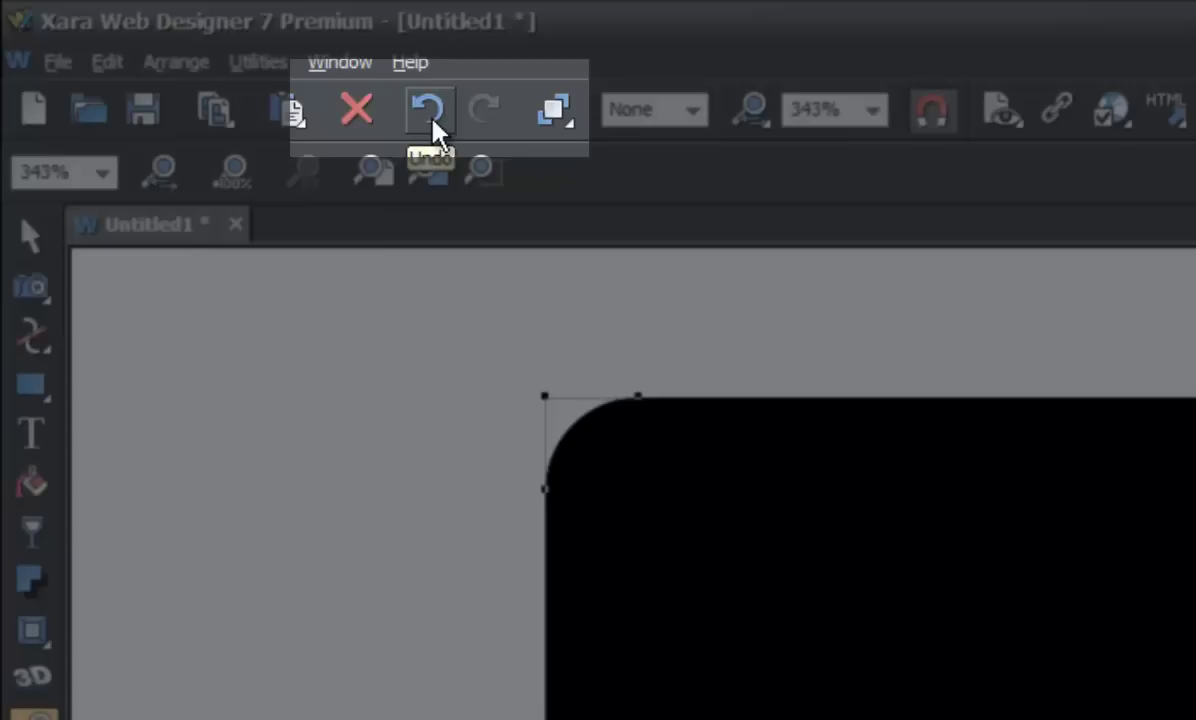
Step: Undo the drawing of the rounded rectangle and set the zoom level to 100%
left_click(515, 140)
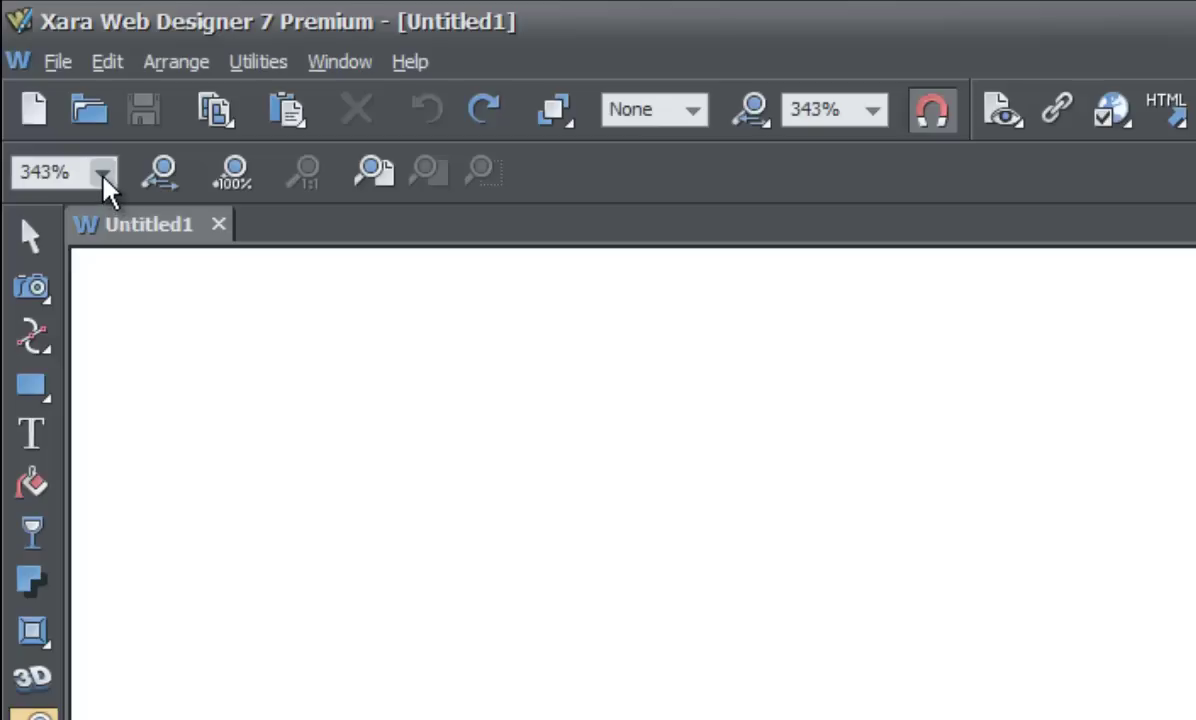
left_click(103, 175)
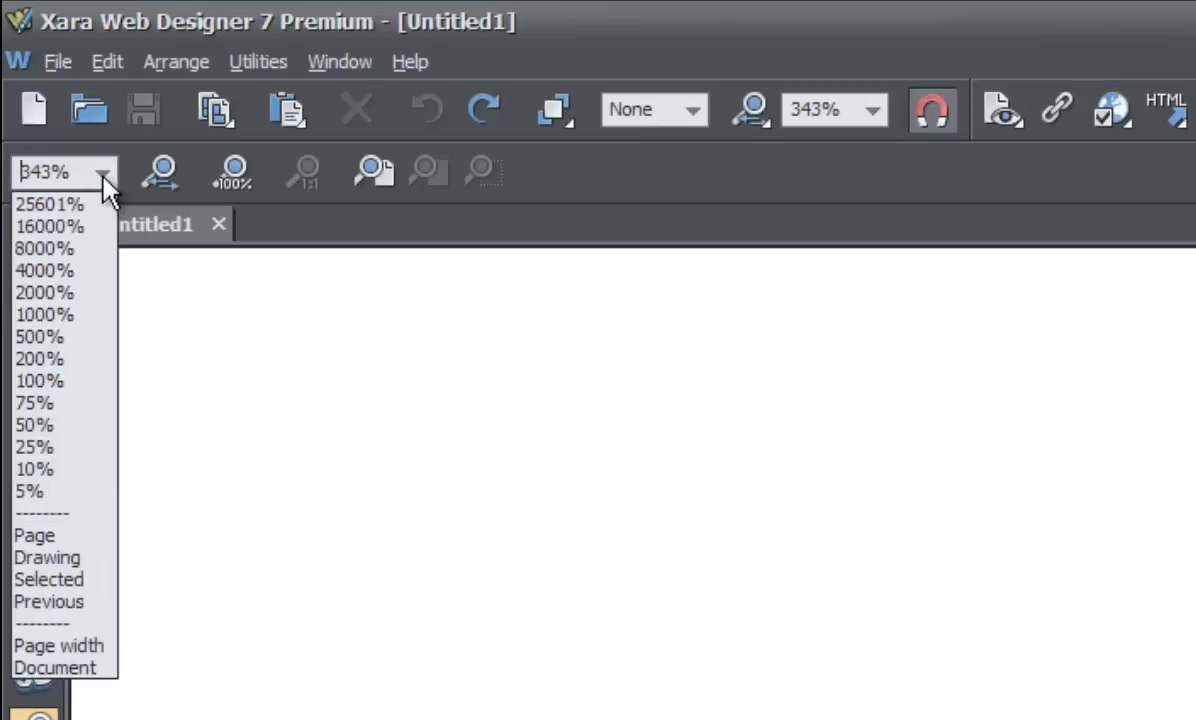
left_click(80, 385)
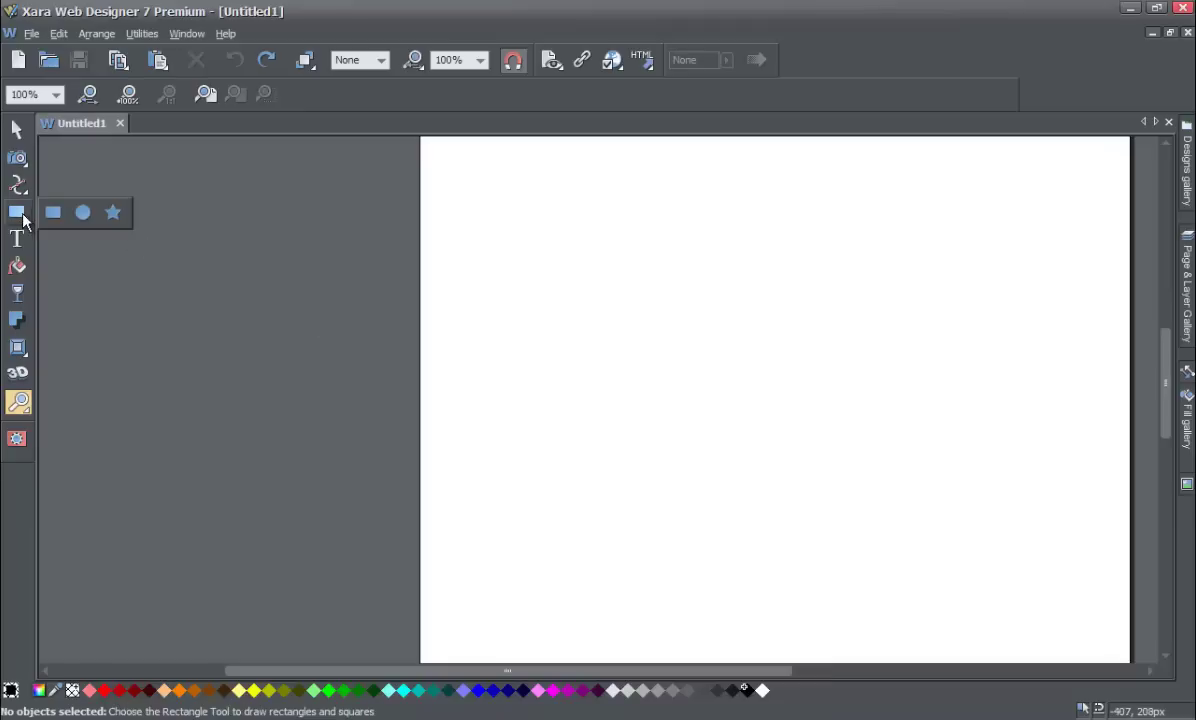
Step: Draw a new rounded rectangle about 227 px wide and 152 px high on the page
left_click(23, 214)
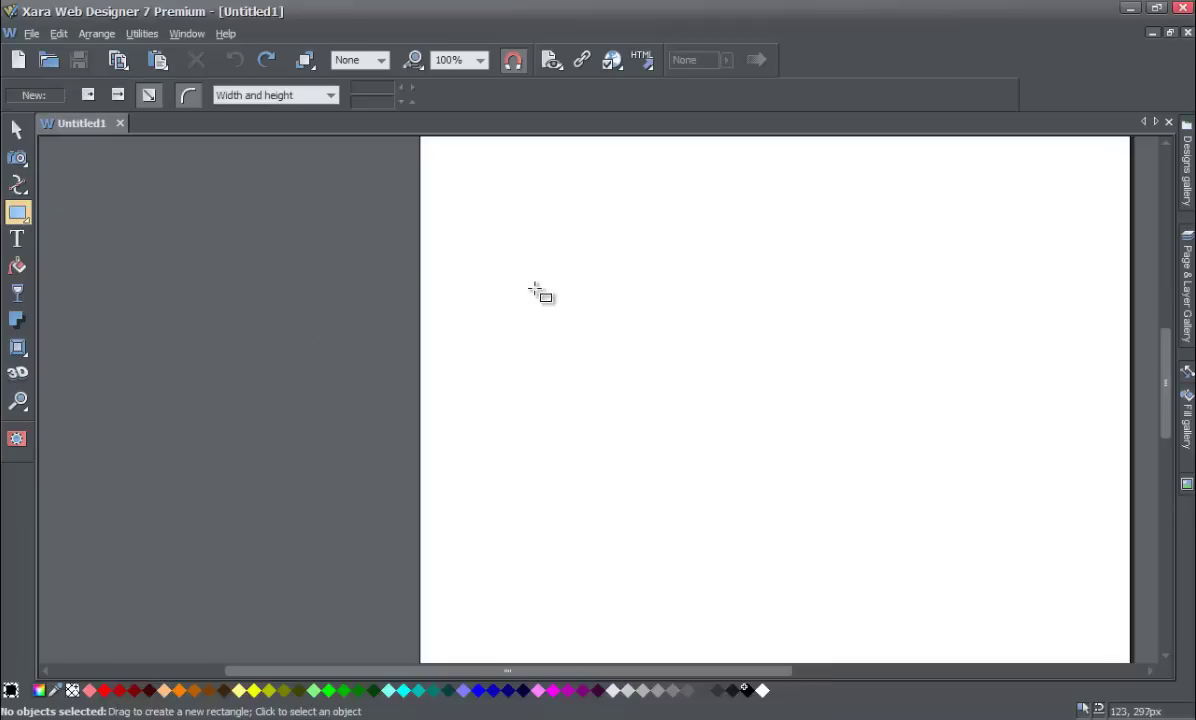
left_click_drag(535, 288, 748, 431)
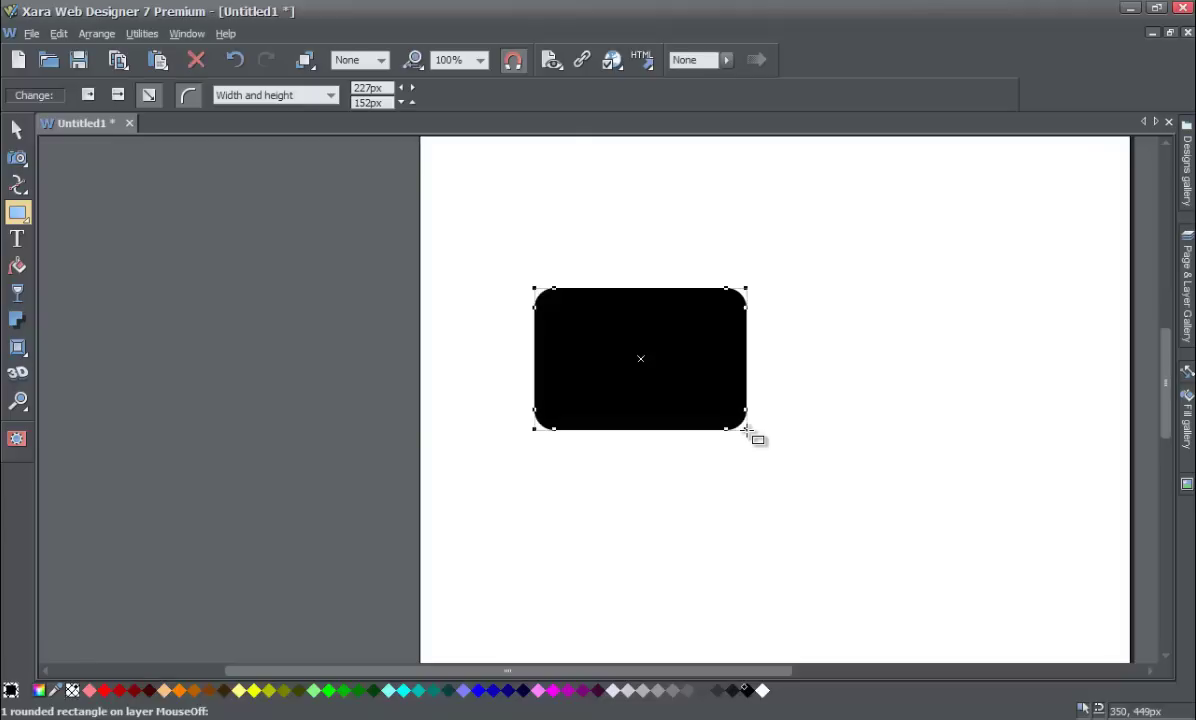
Step: Use the Zoom tool to magnify the rectangle's left half and get a close view of its lower-left corner
mouse_move(25, 410)
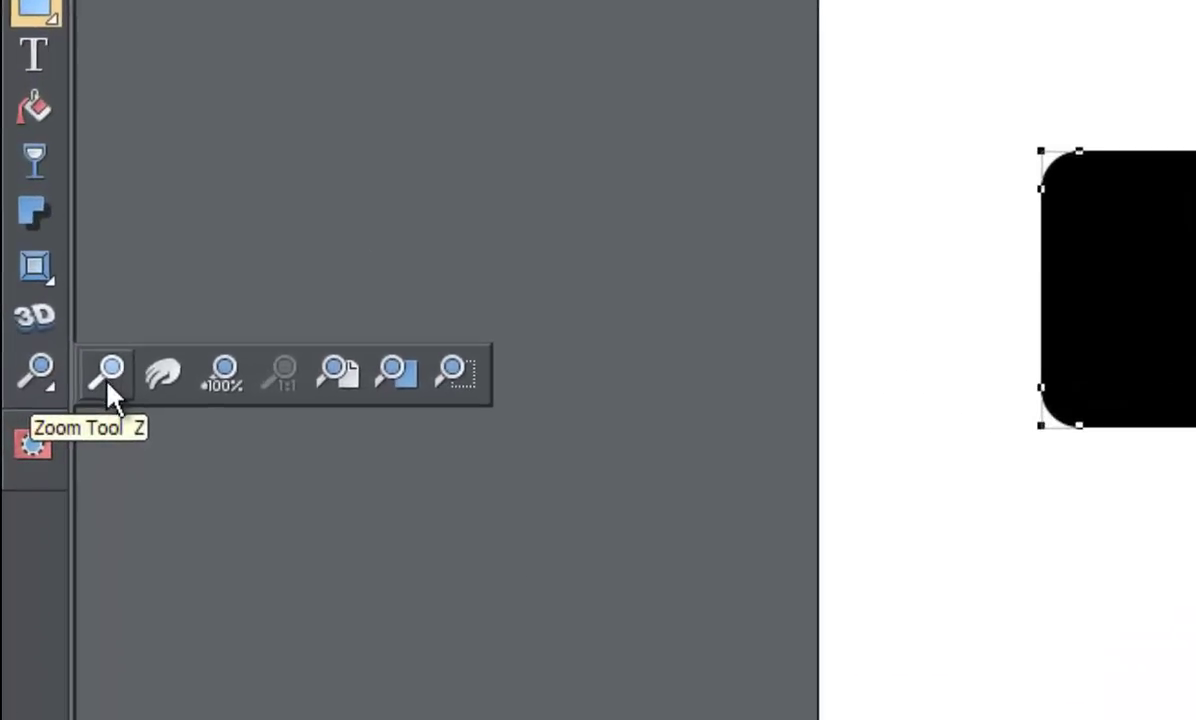
left_click(112, 376)
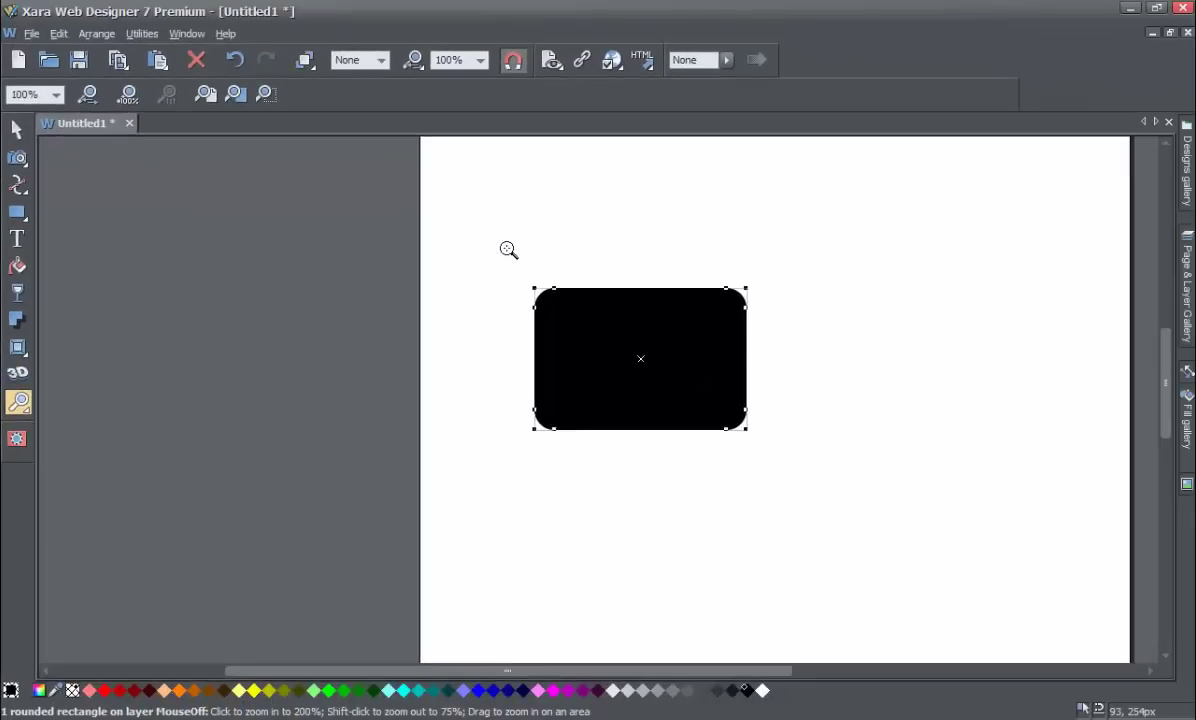
left_click_drag(508, 250, 665, 453)
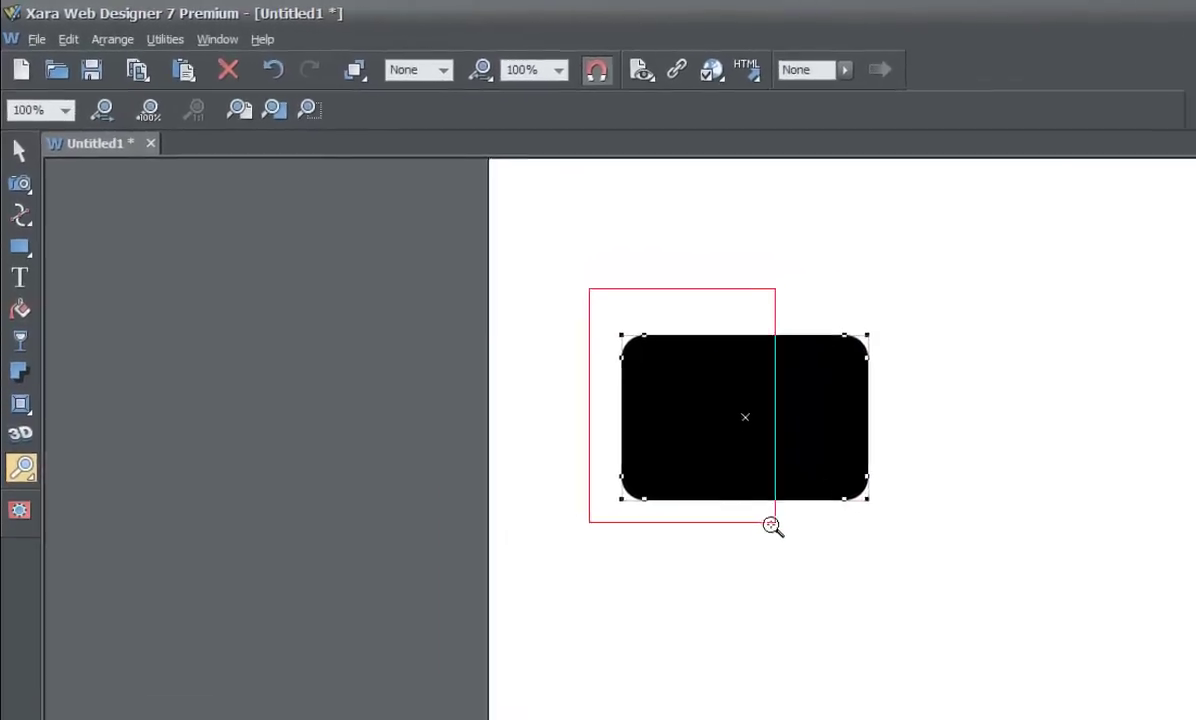
left_click_drag(772, 524, 746, 537)
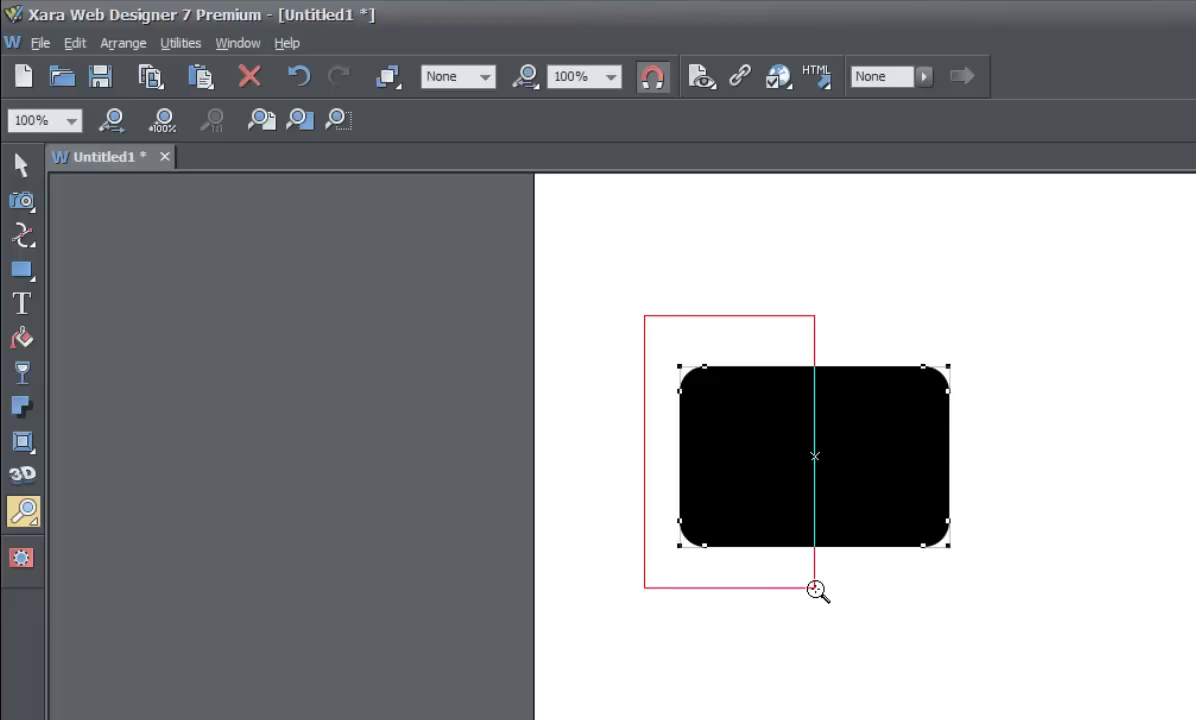
left_click_drag(815, 588, 806, 593)
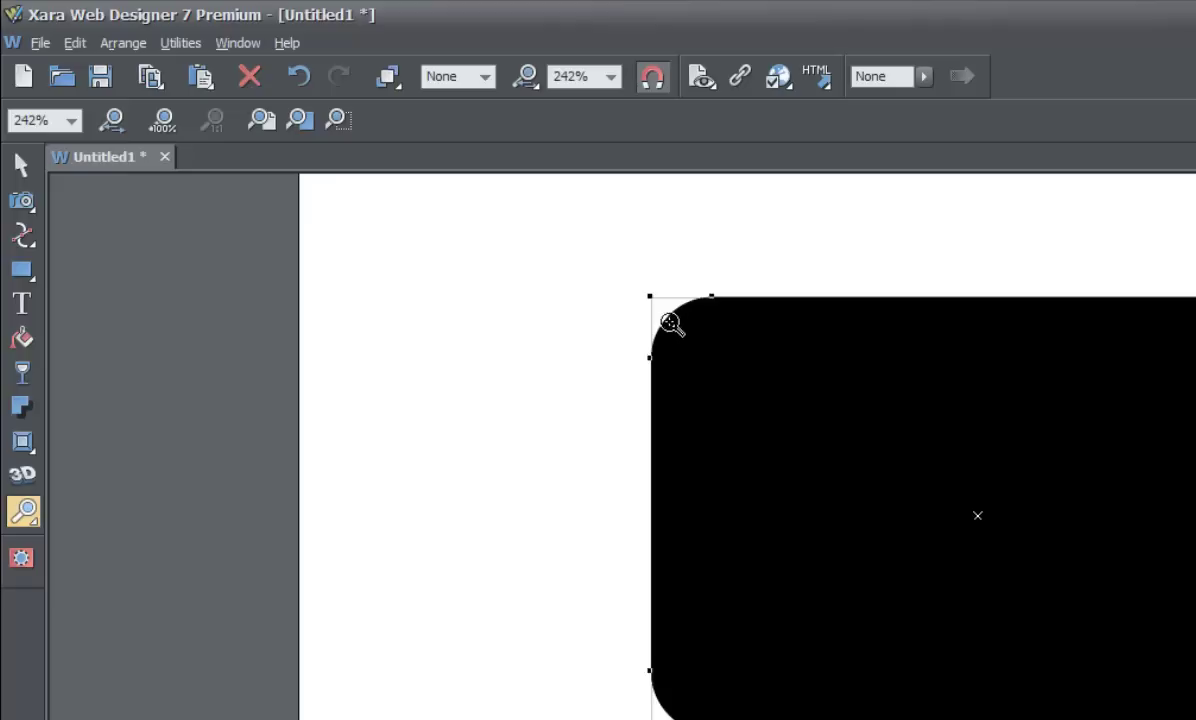
left_click_drag(564, 237, 824, 655)
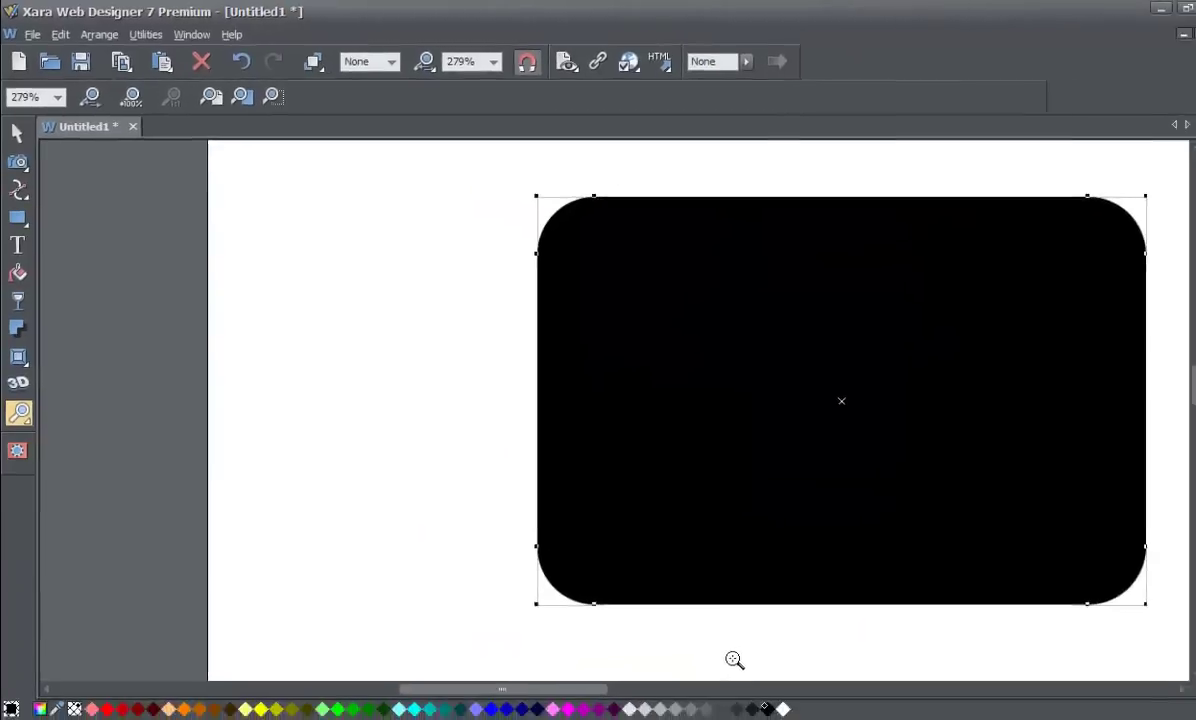
left_click_drag(475, 171, 619, 636)
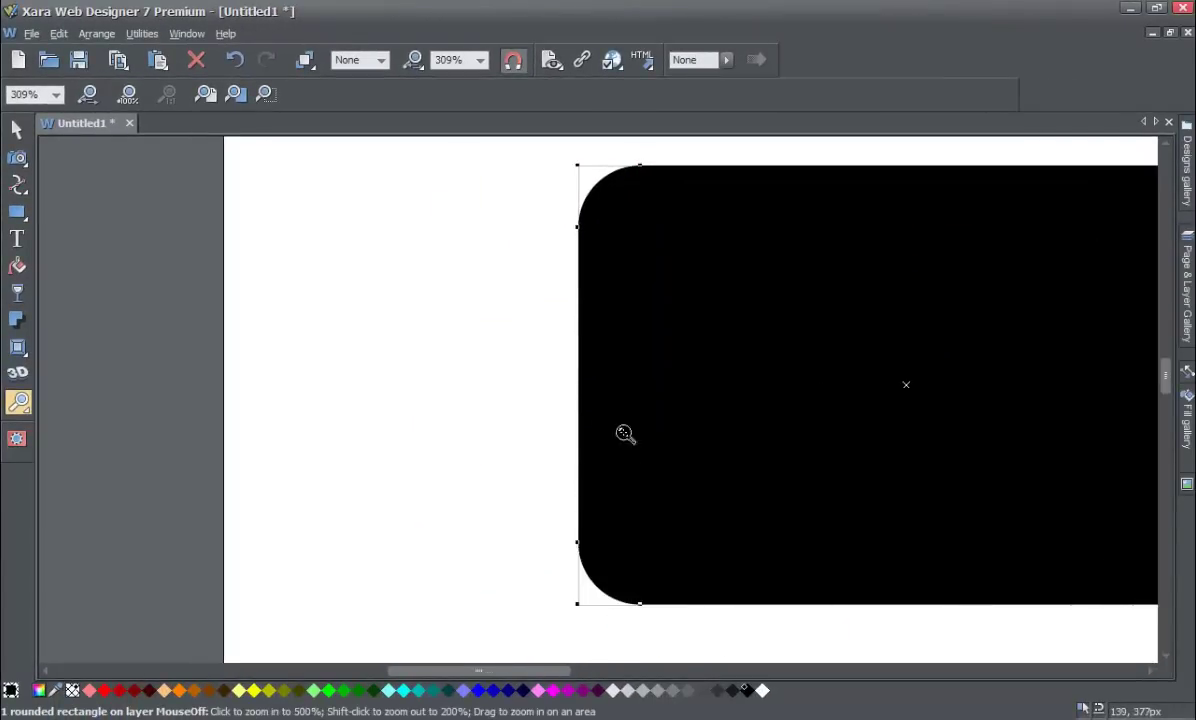
left_click_drag(510, 633, 750, 160)
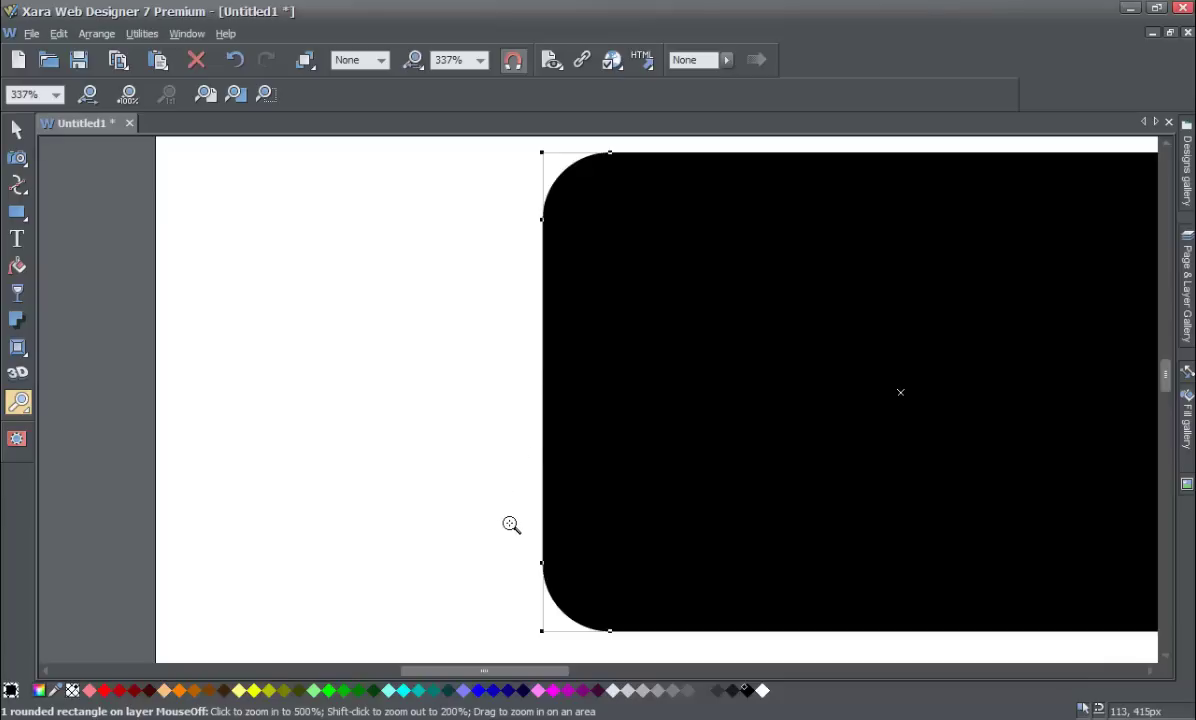
left_click_drag(511, 525, 648, 656)
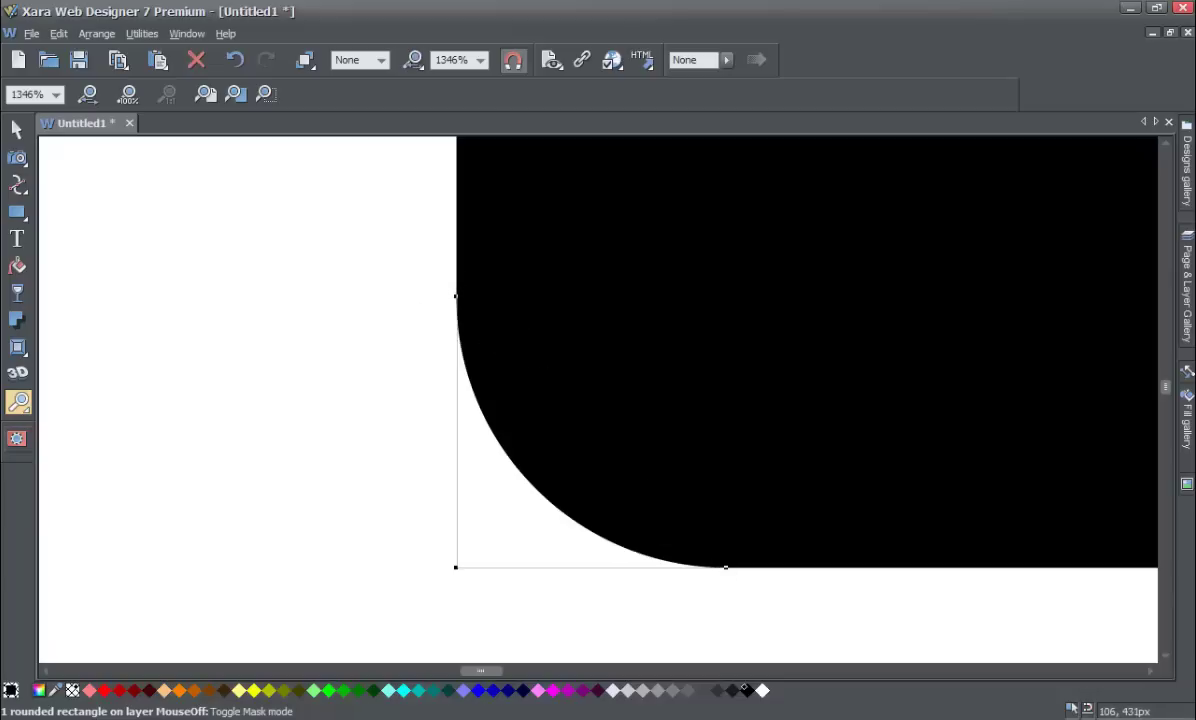
Step: View the document with the zoom presets in turn: 100%, zoom to page and zoom to drawing
mouse_move(19, 404)
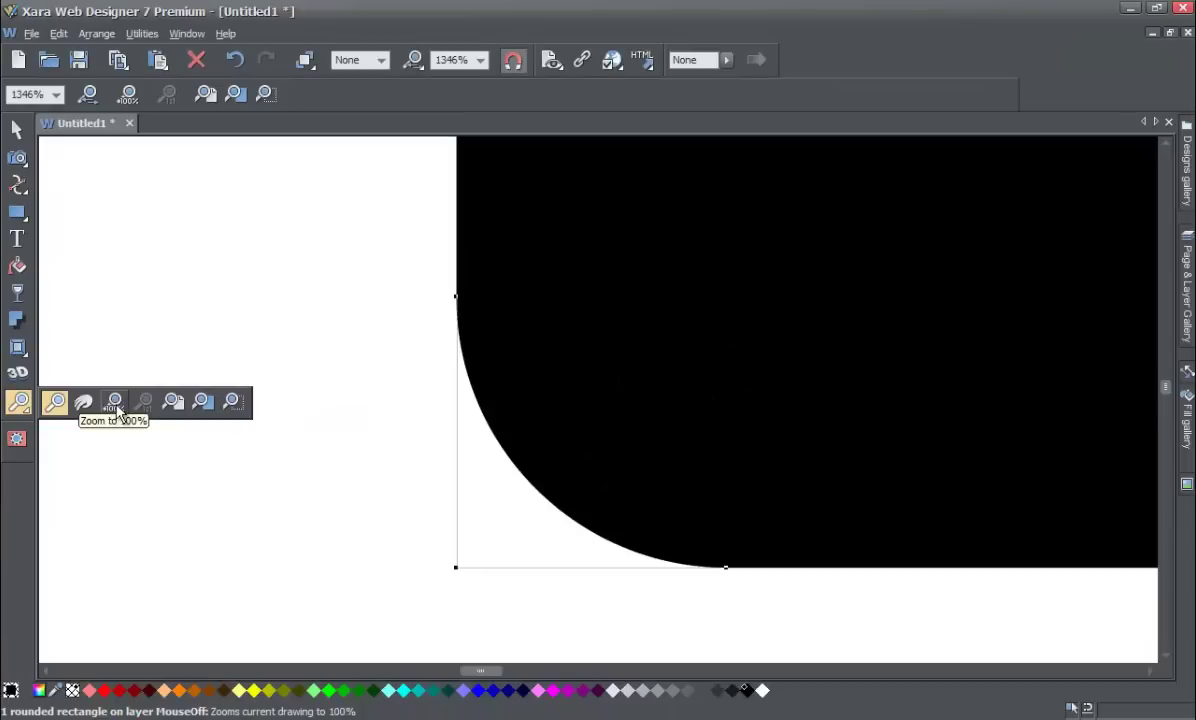
left_click(115, 402)
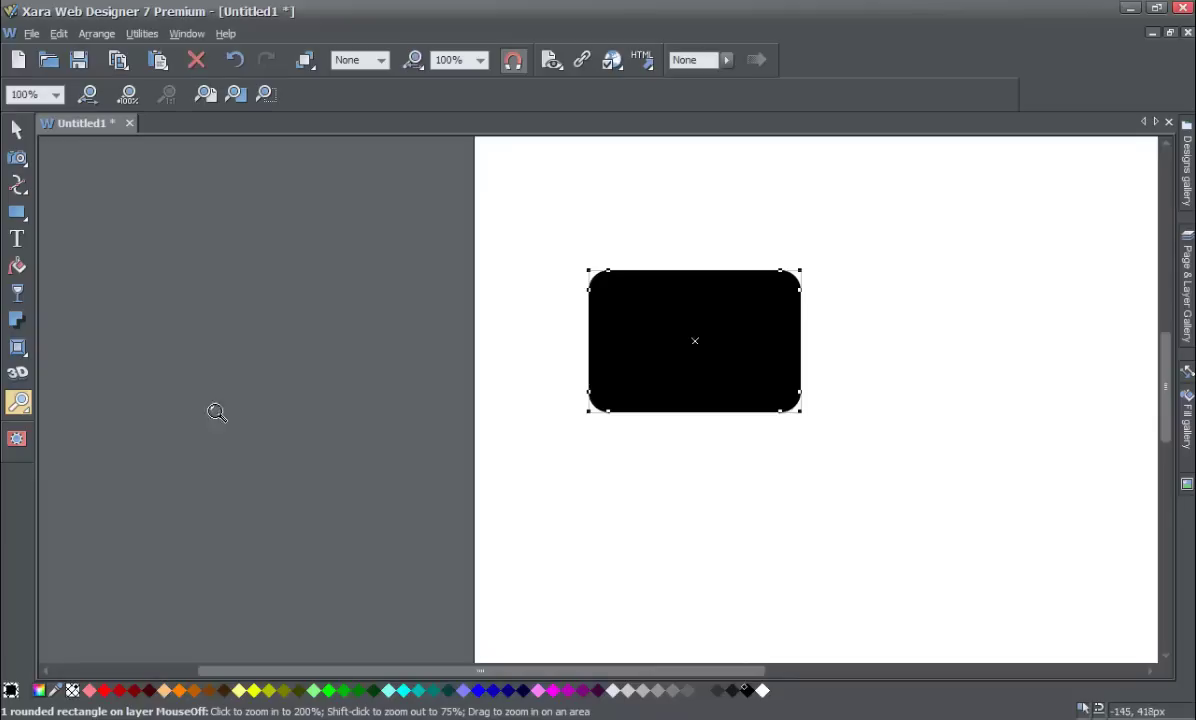
mouse_move(20, 413)
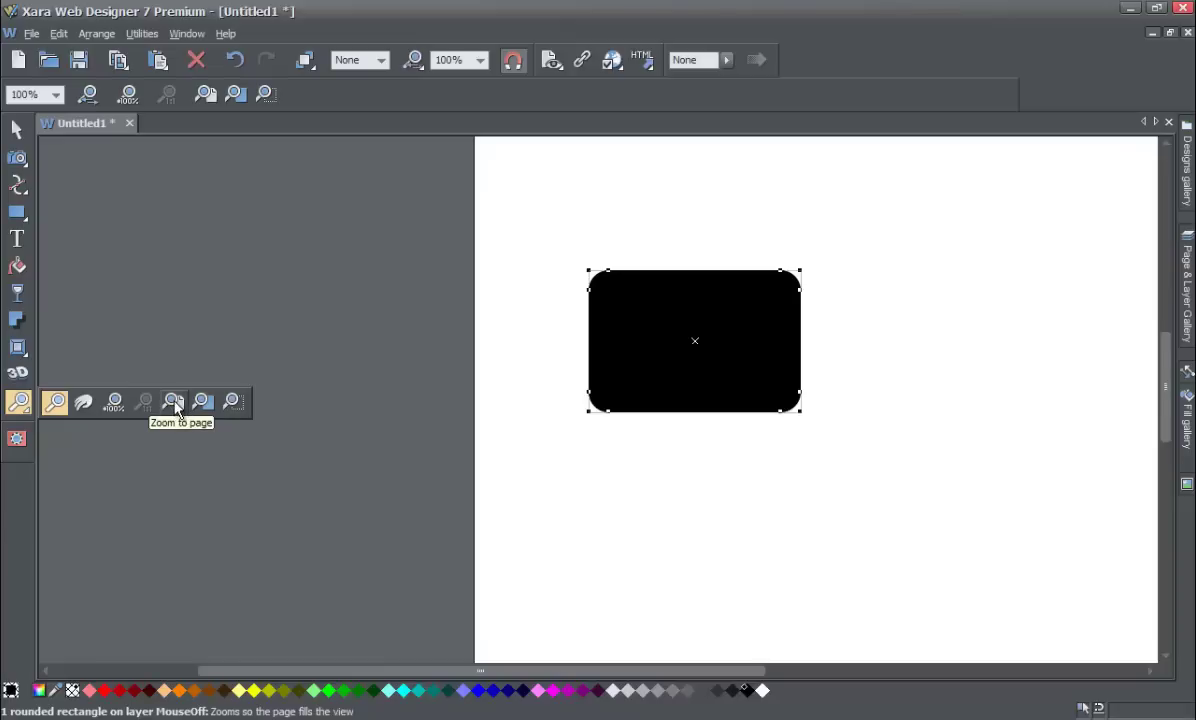
left_click(175, 402)
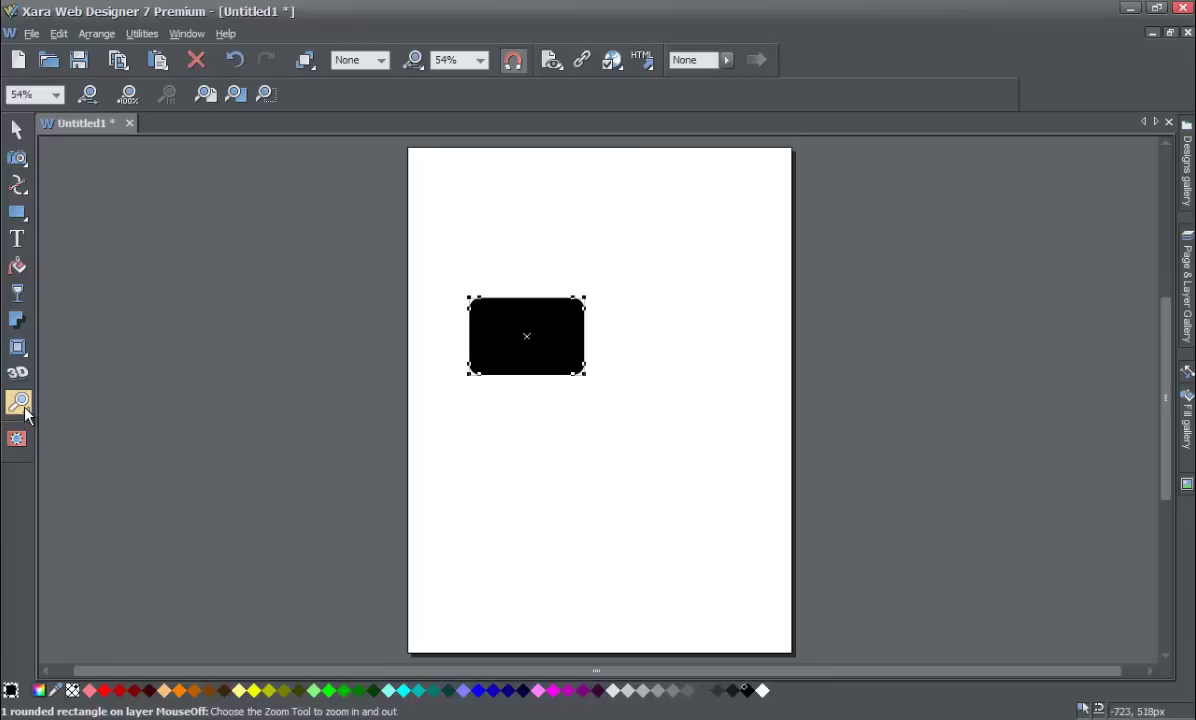
mouse_move(16, 406)
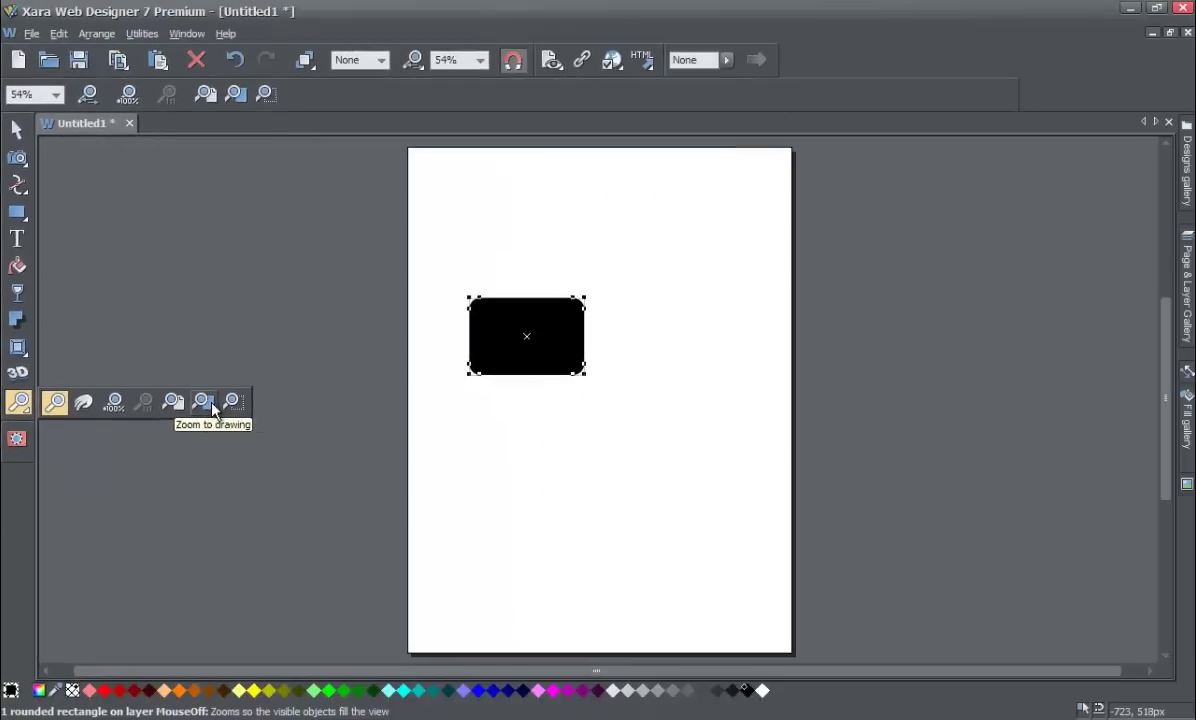
left_click(212, 405)
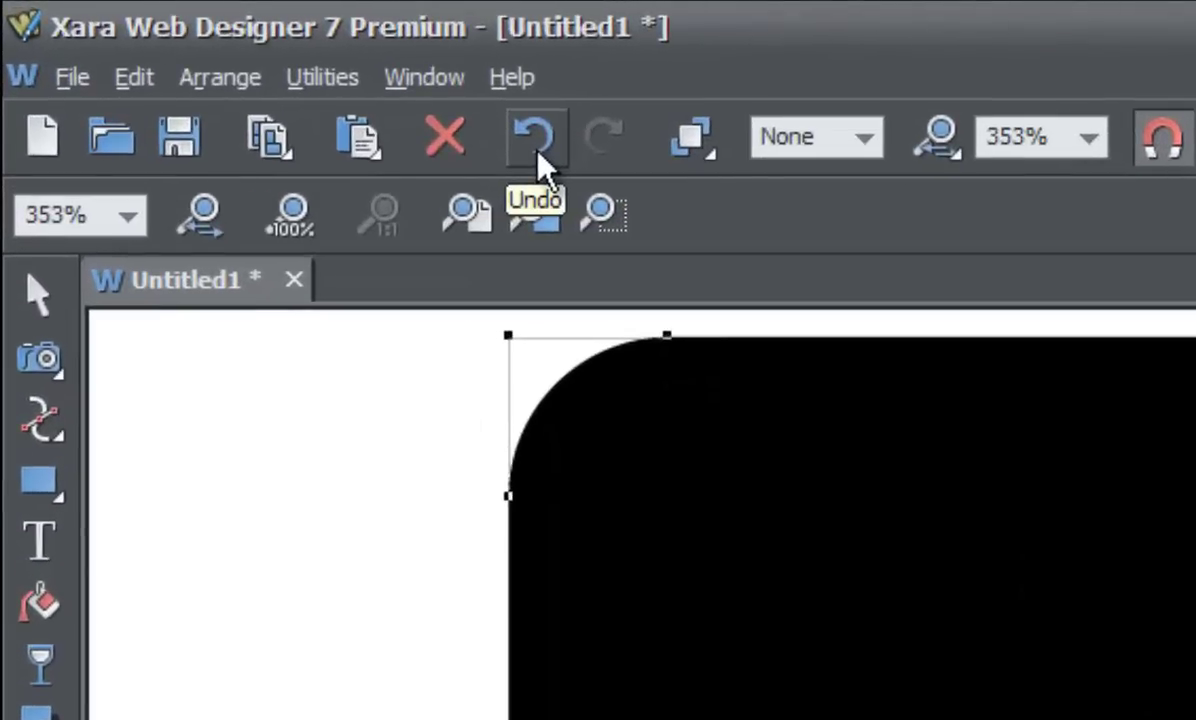
Step: Undo the creation of the second rounded rectangle and return the empty page to 100% zoom
left_click(527, 140)
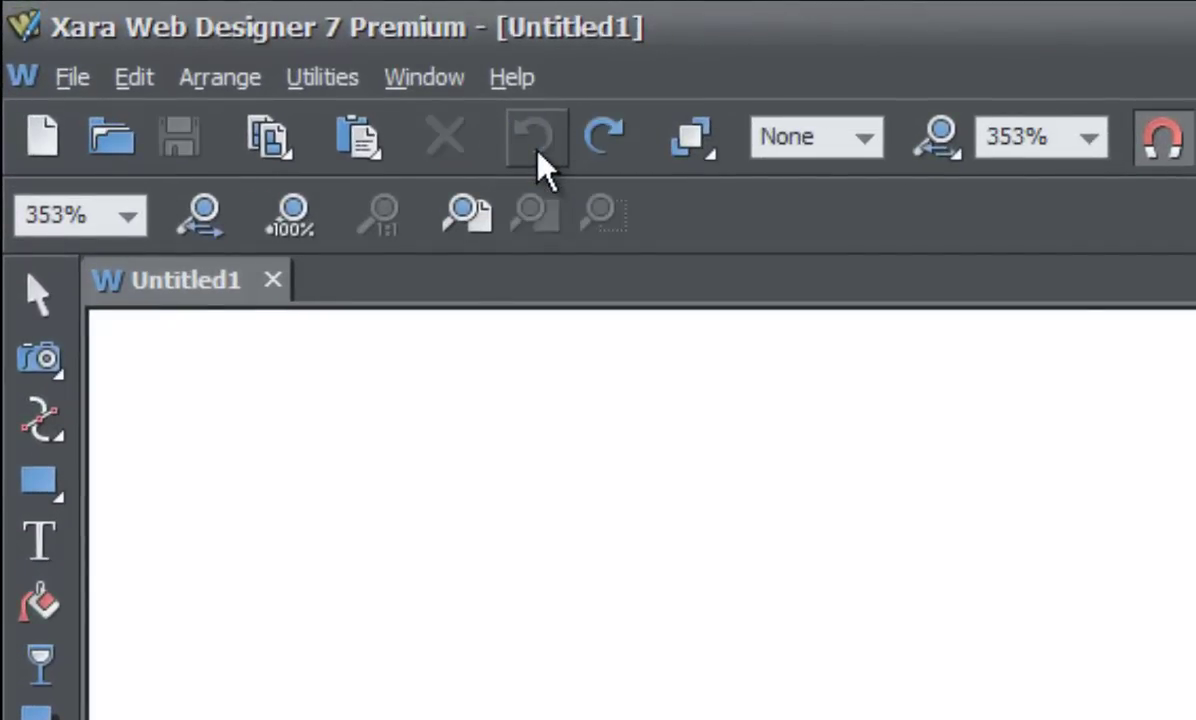
left_click(128, 216)
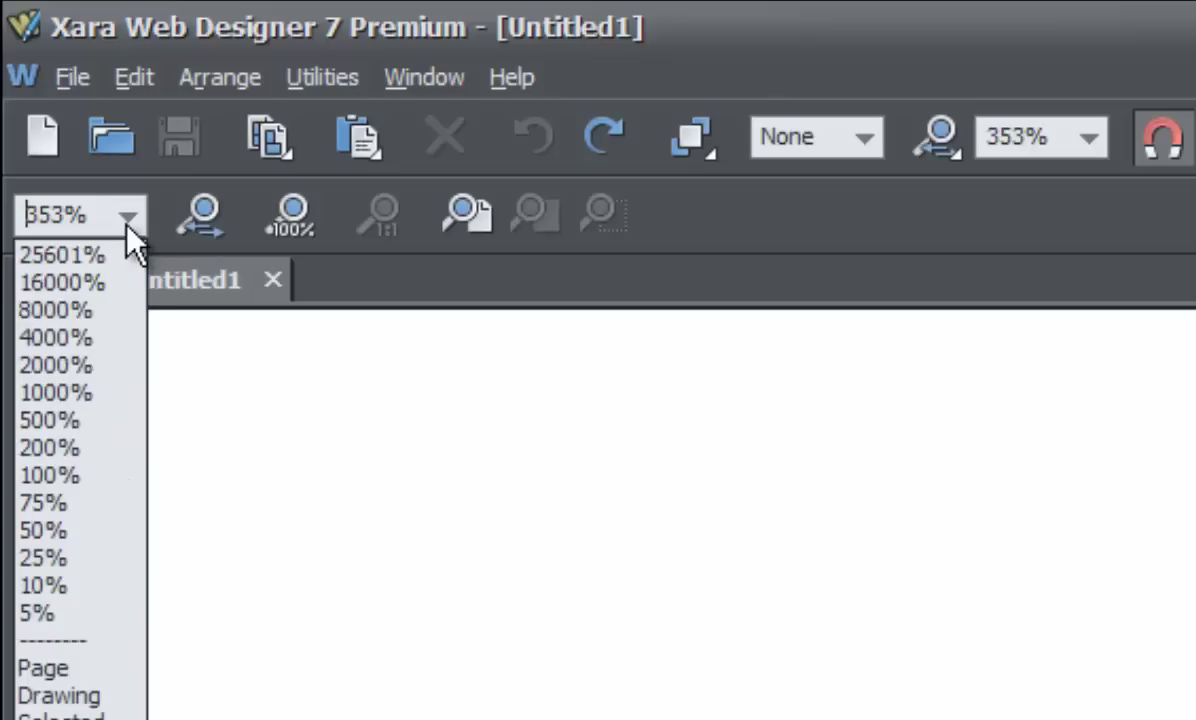
left_click(100, 476)
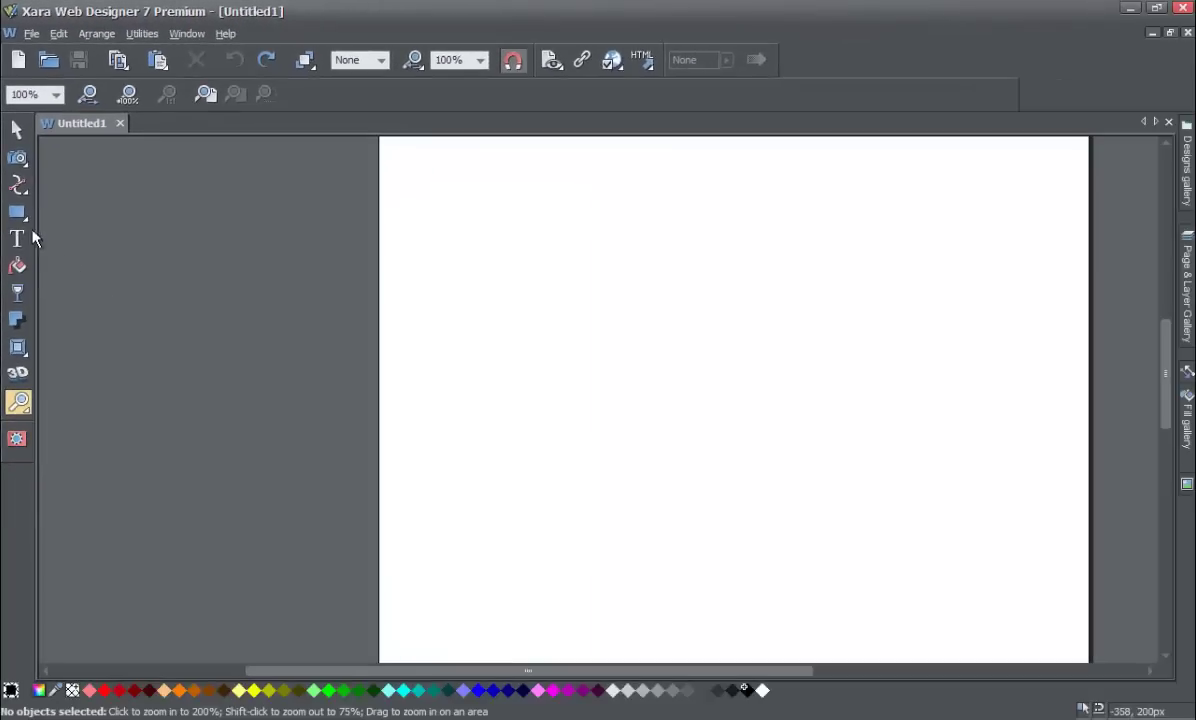
Step: Draw three separate rounded rectangles on the page, about 258 × 171 px, 148 × 117 px and 156 × 188 px
mouse_move(38, 480)
left_click(17, 214)
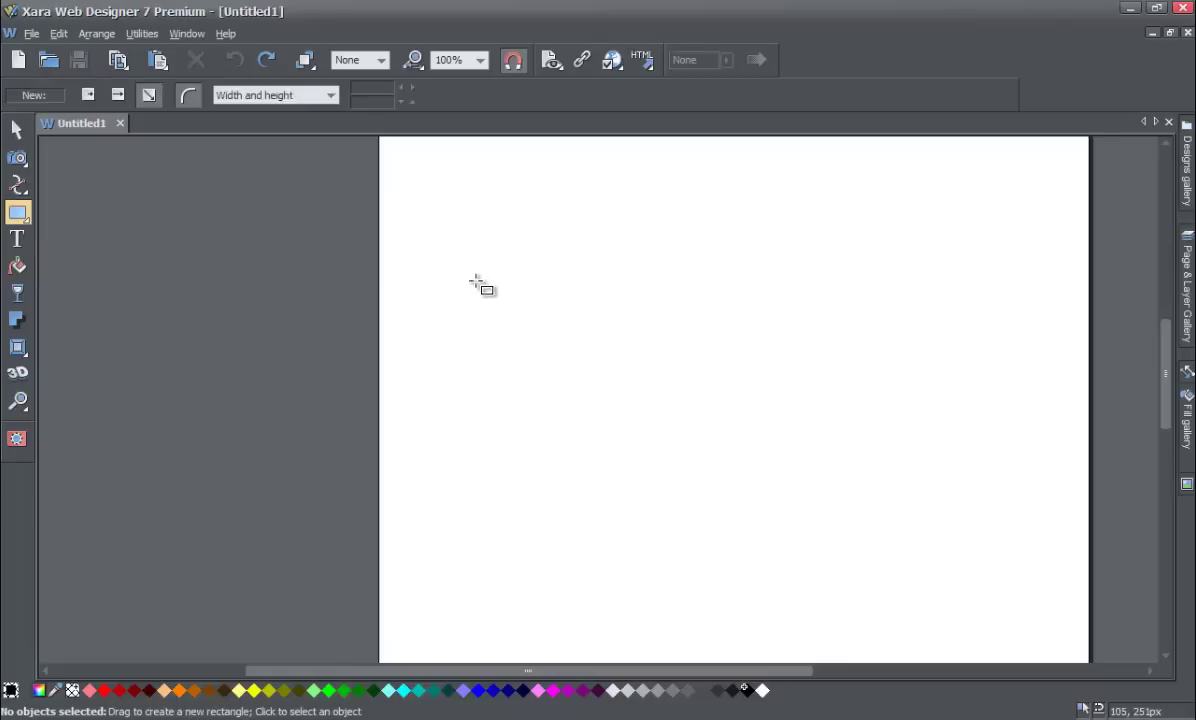
left_click_drag(470, 270, 713, 430)
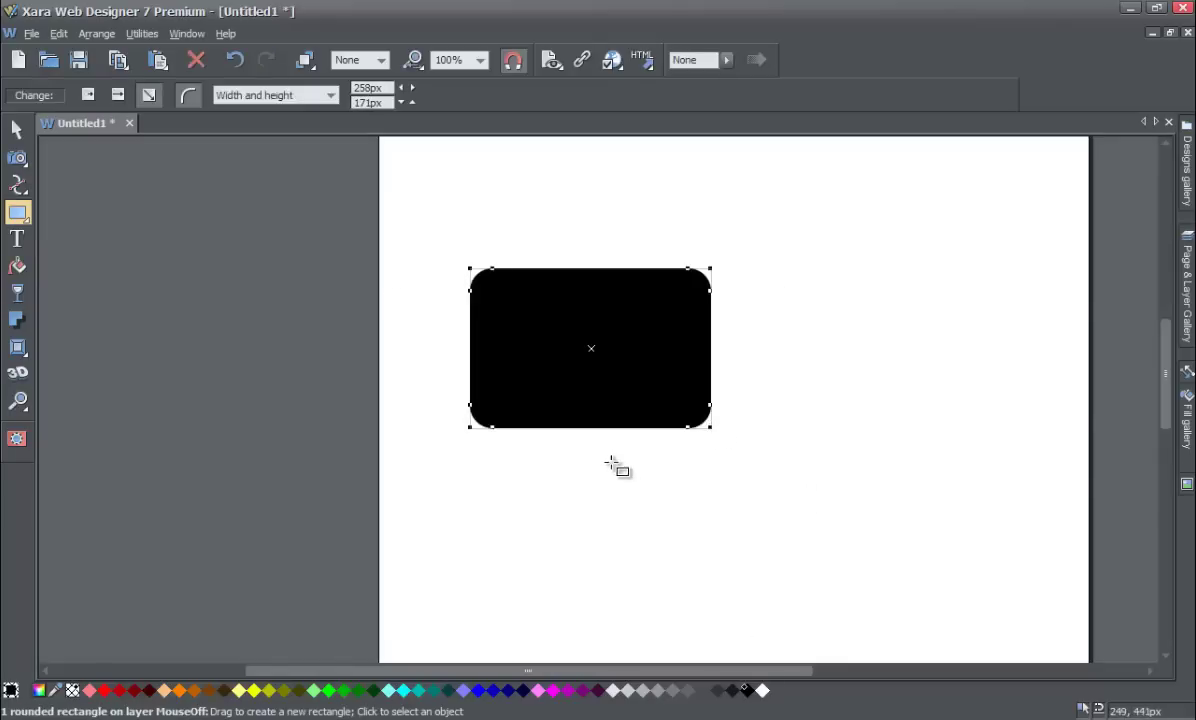
left_click_drag(570, 458, 706, 563)
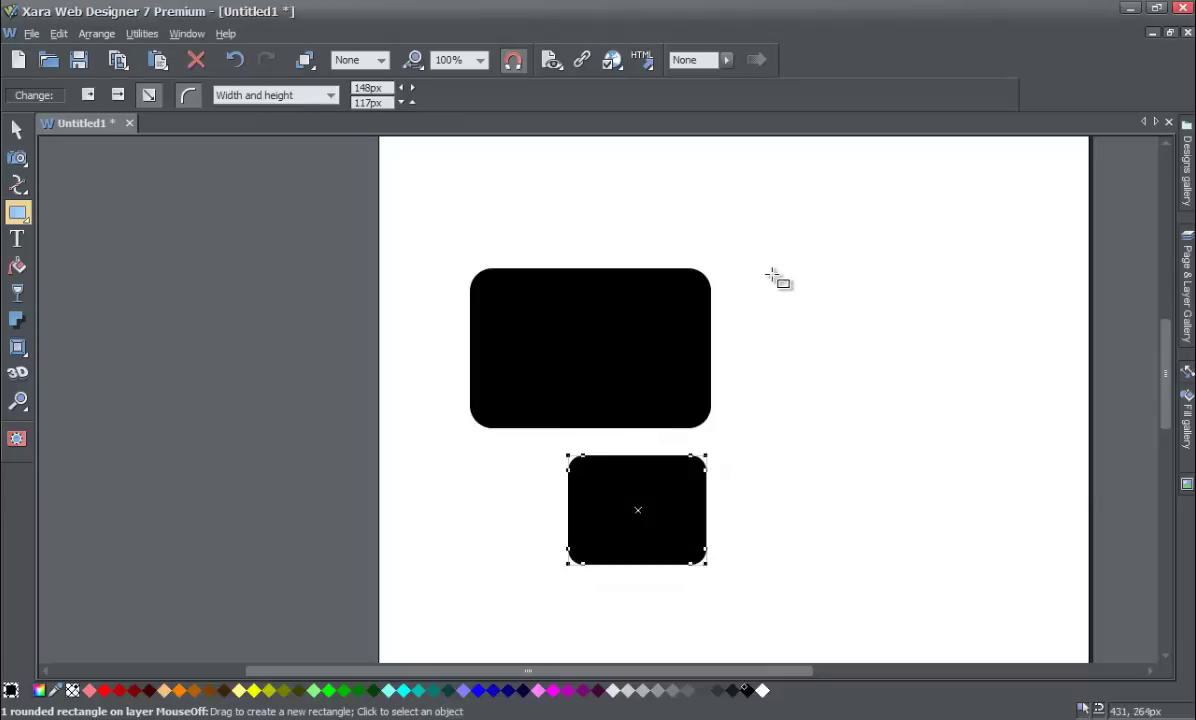
left_click_drag(751, 254, 897, 428)
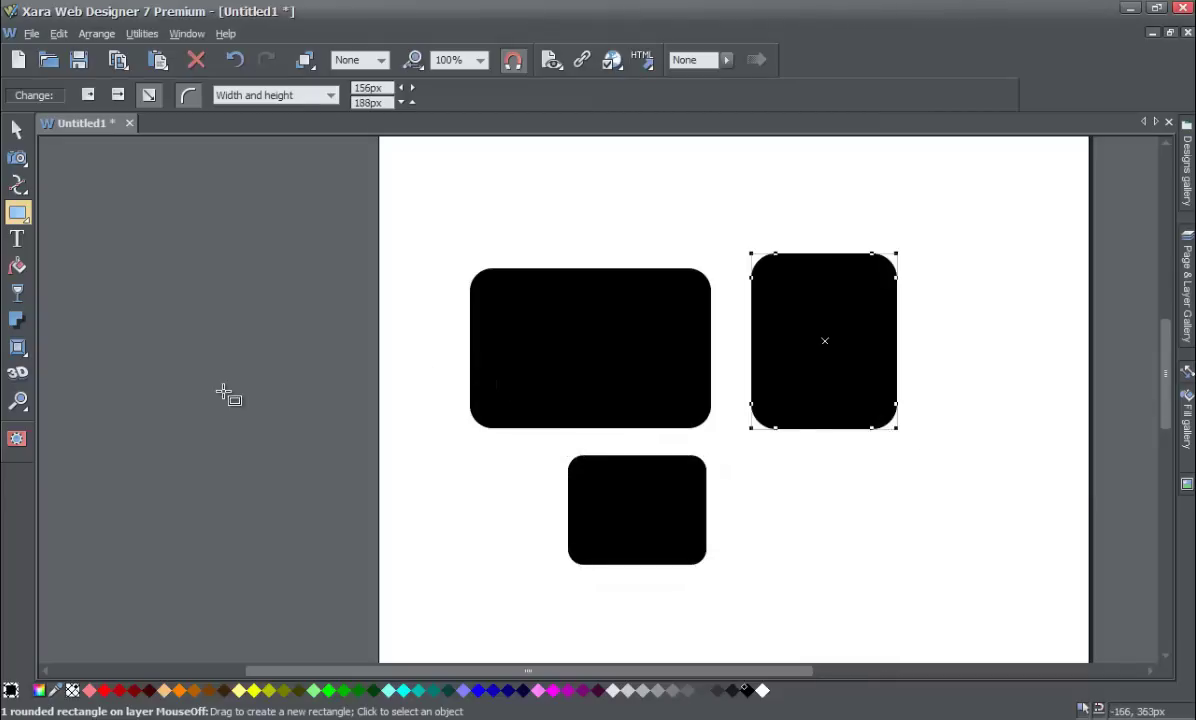
Step: View the rectangles with zoom to drawing, zoom to selection on the tall rectangle, and 100% zoom in turn
mouse_move(25, 413)
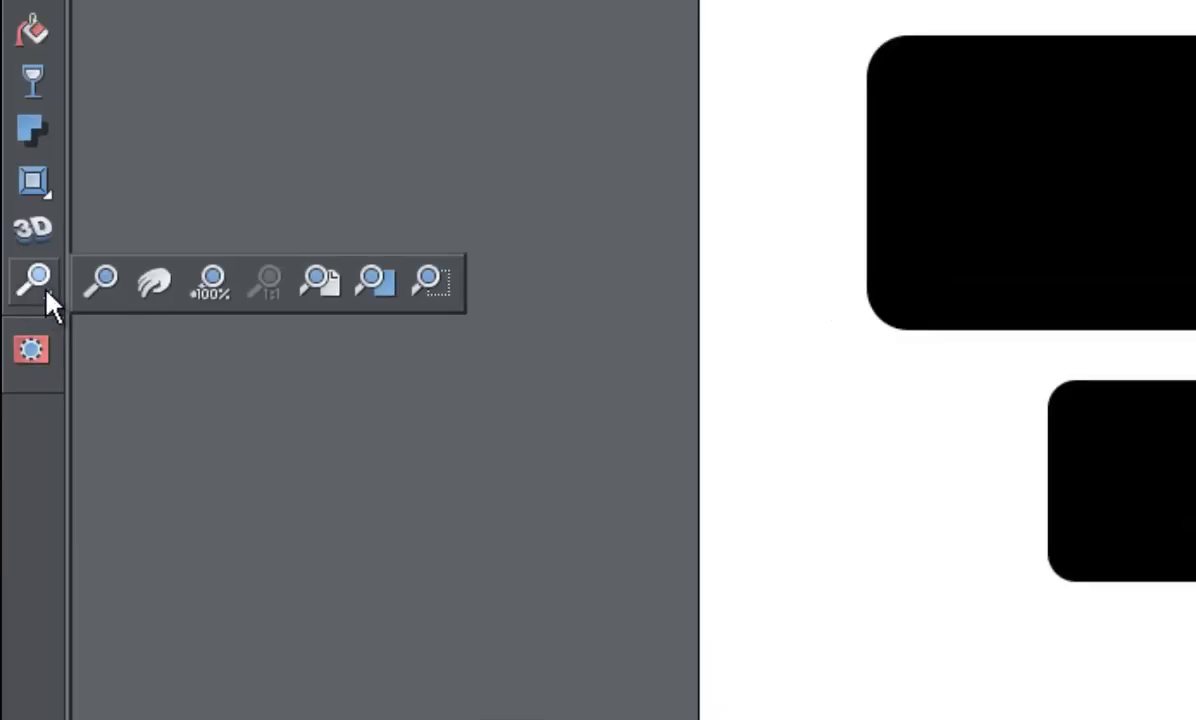
left_click(362, 280)
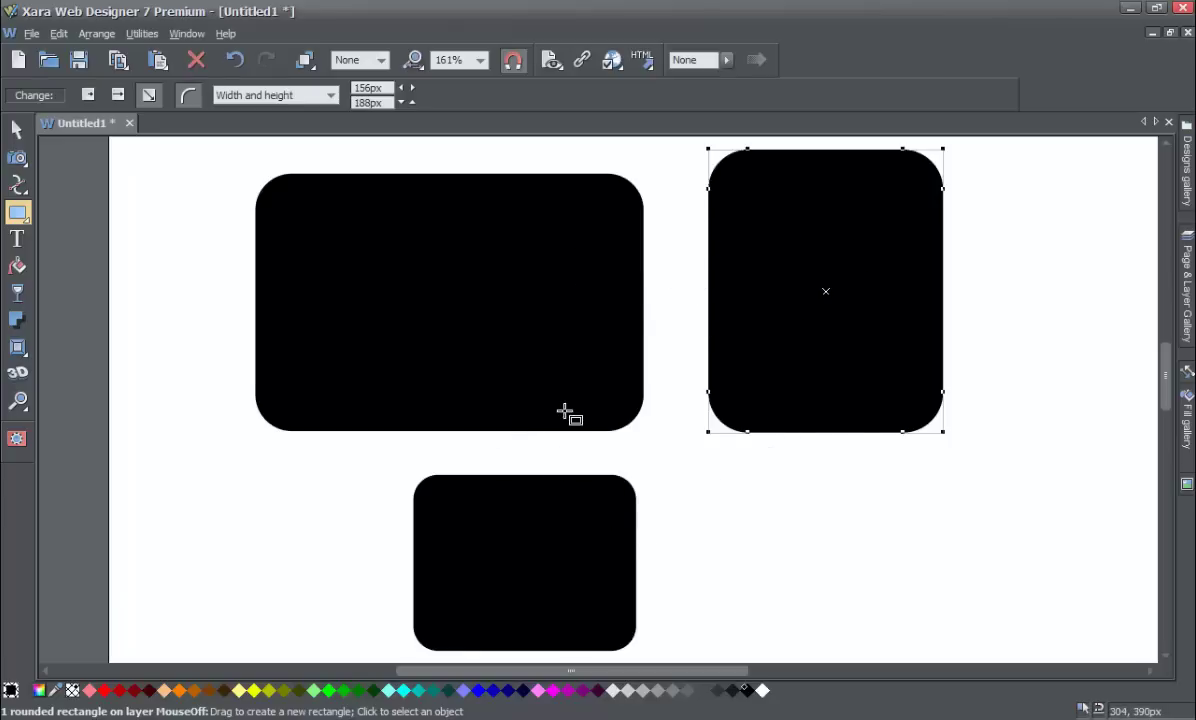
mouse_move(22, 410)
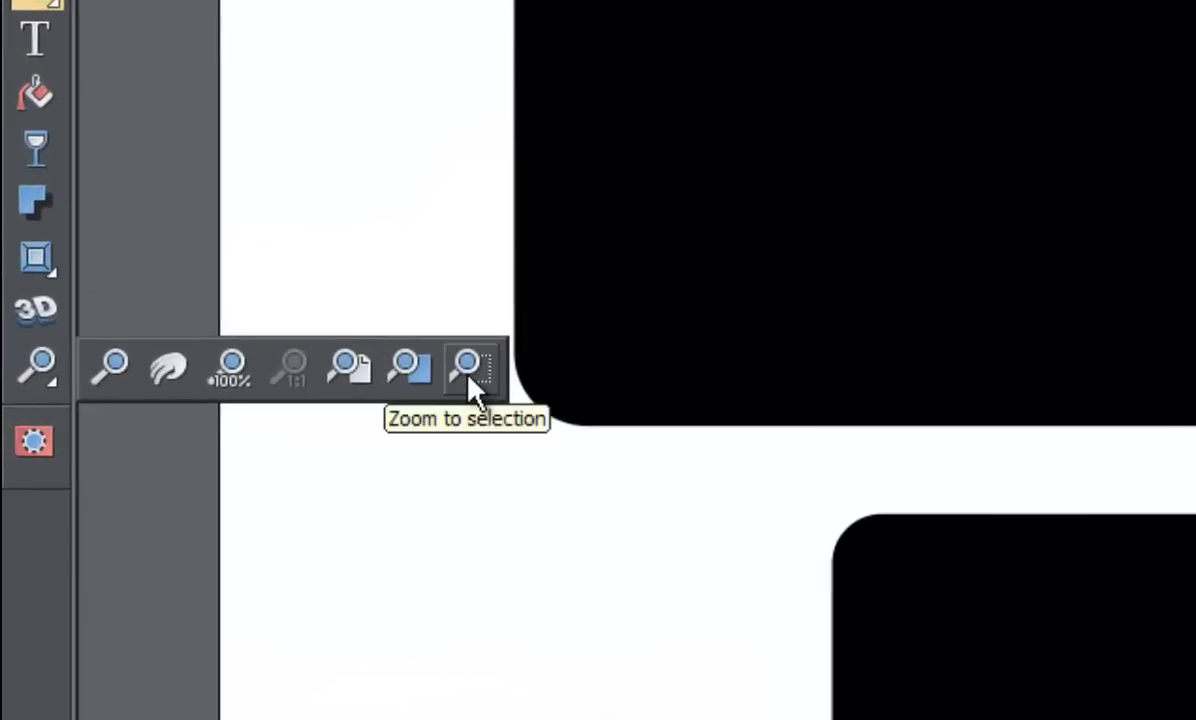
left_click(374, 380)
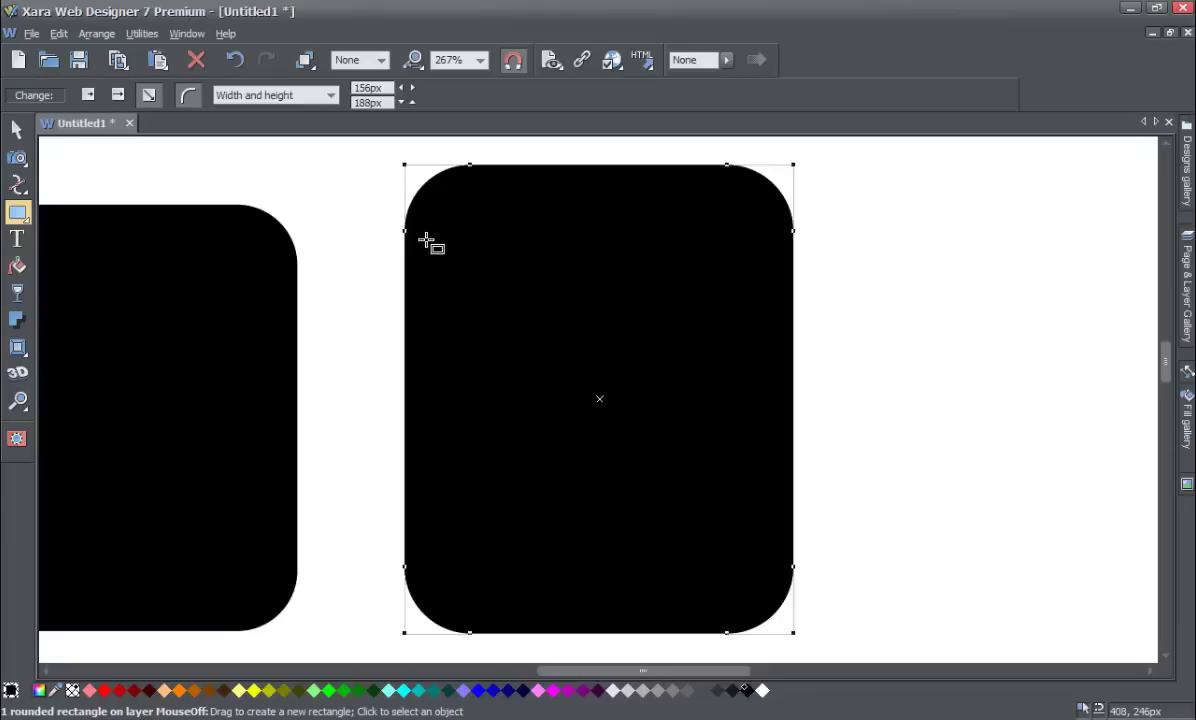
mouse_move(20, 408)
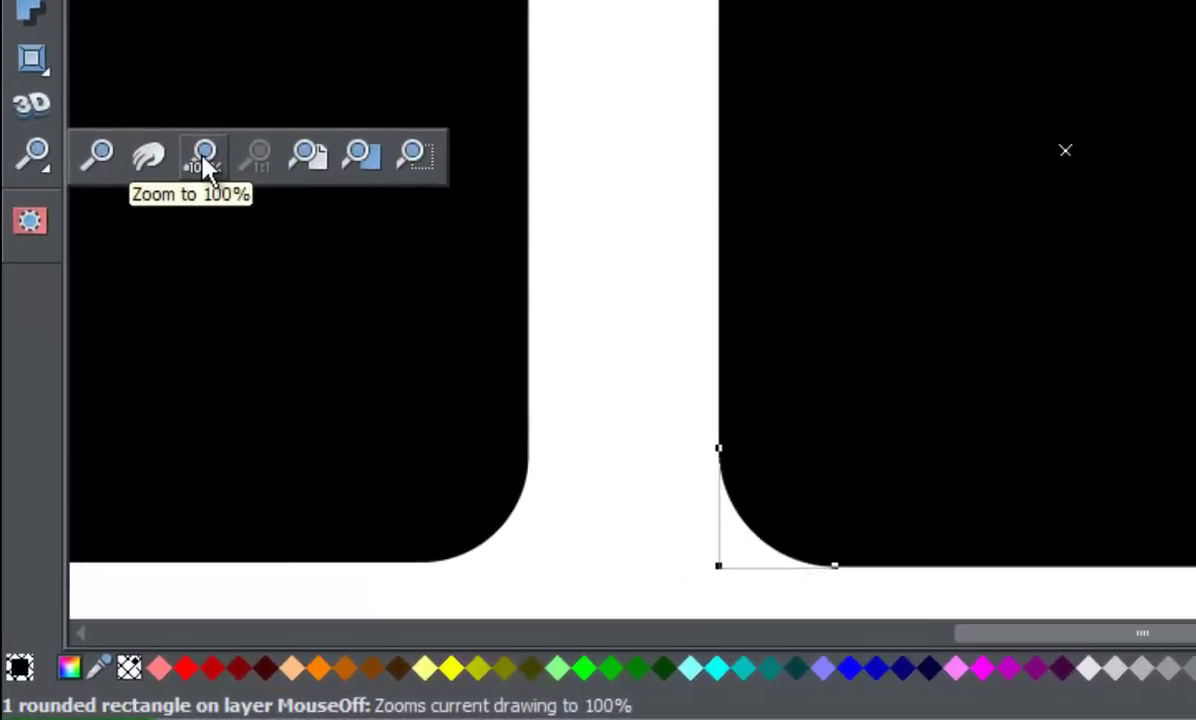
left_click(204, 165)
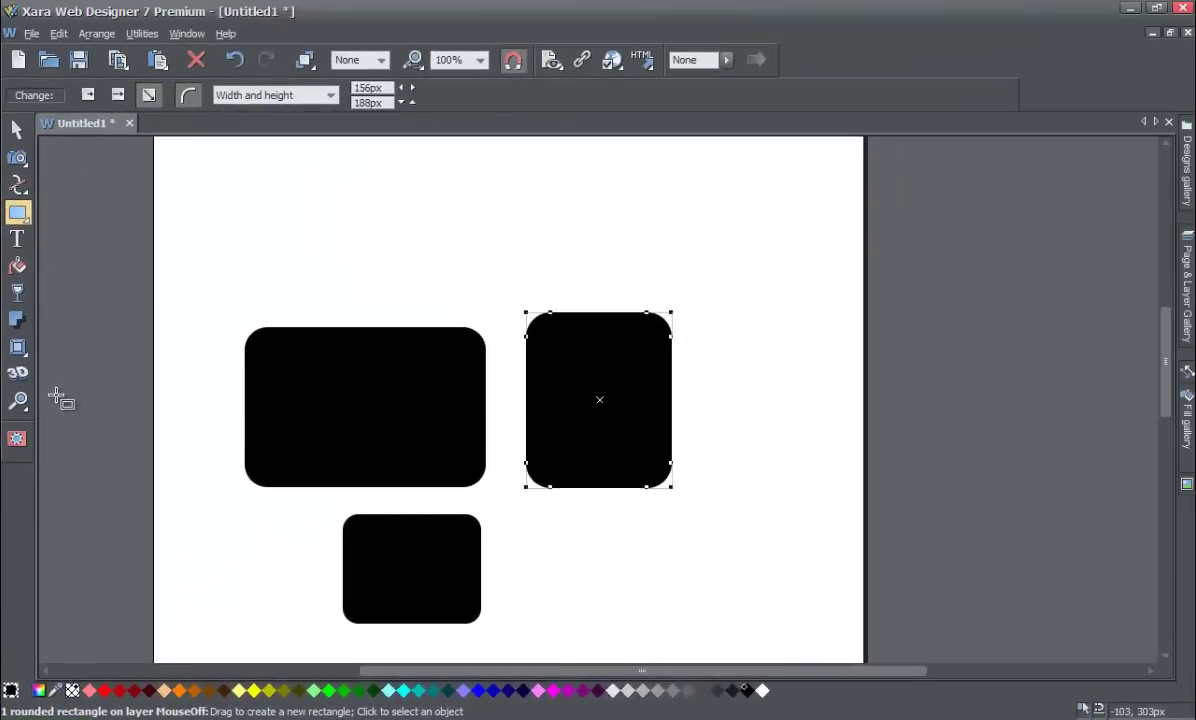
Step: Activate the Zoom tool, zoom to the selected tall rectangle and open the list of preset zoom percentages
mouse_move(23, 404)
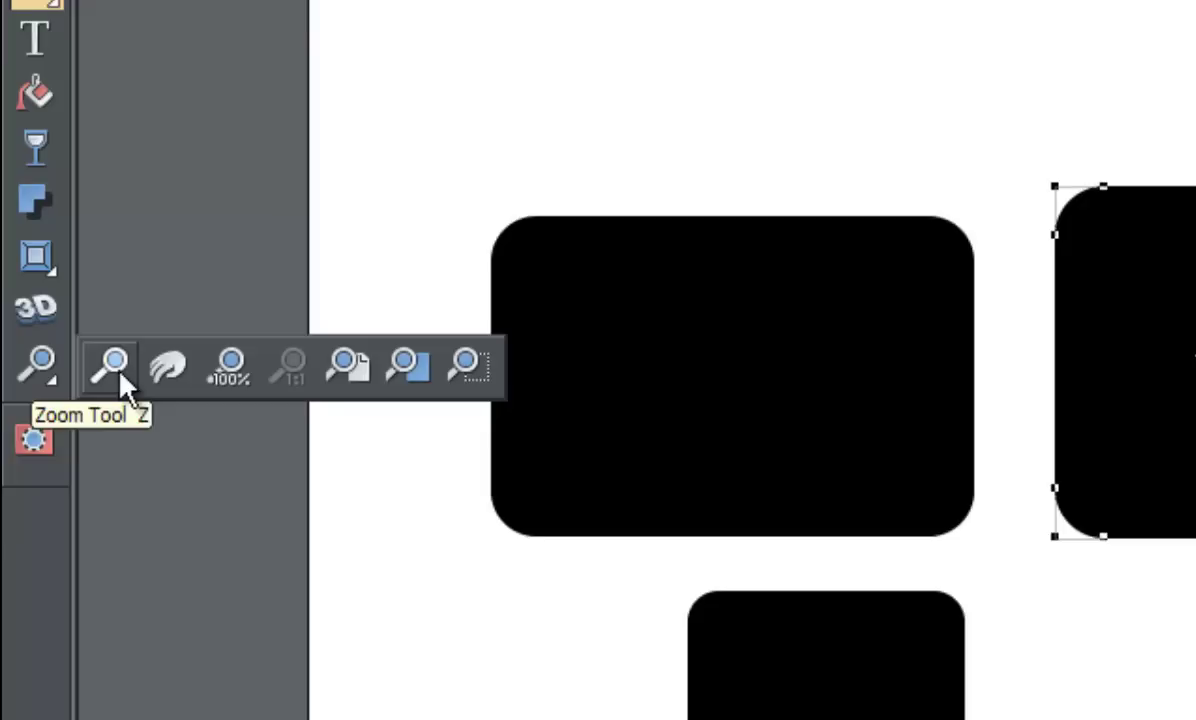
left_click(116, 366)
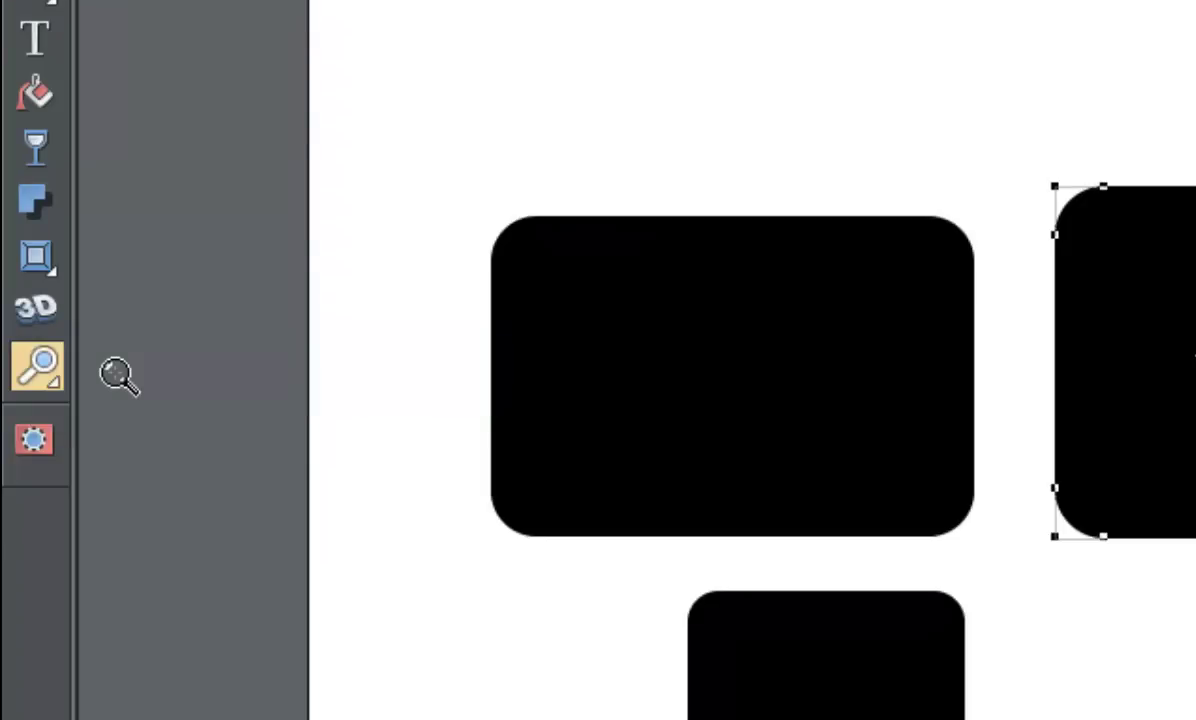
mouse_move(50, 370)
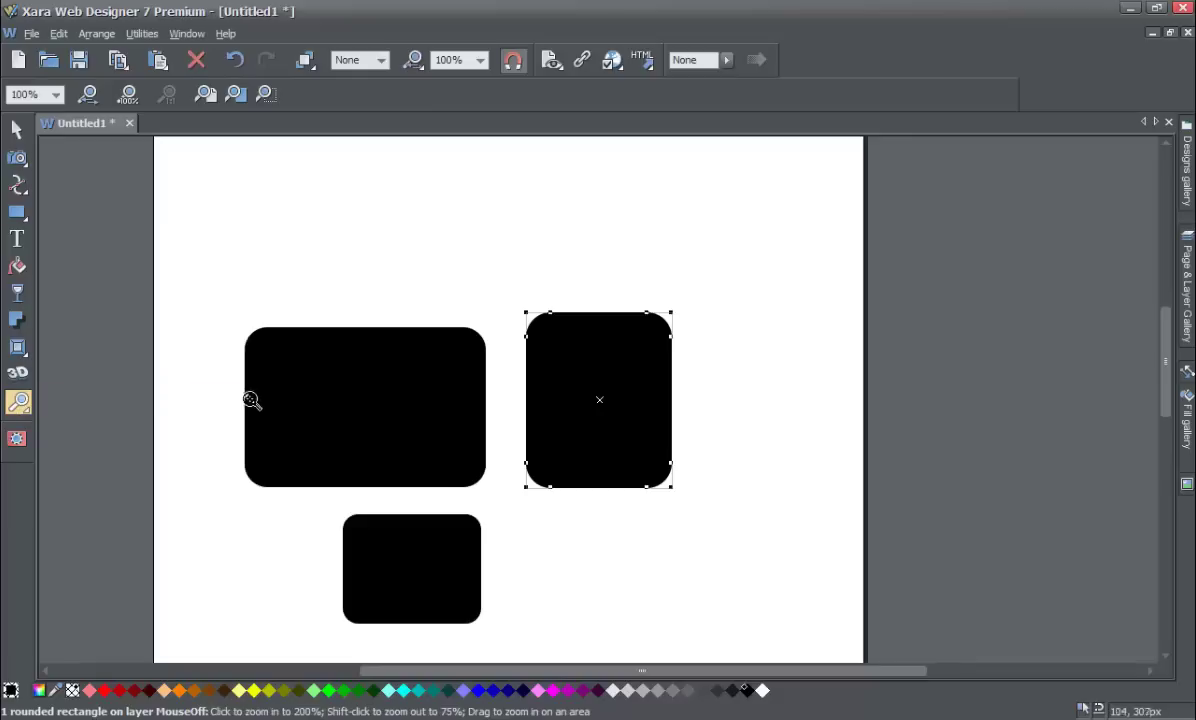
mouse_move(22, 403)
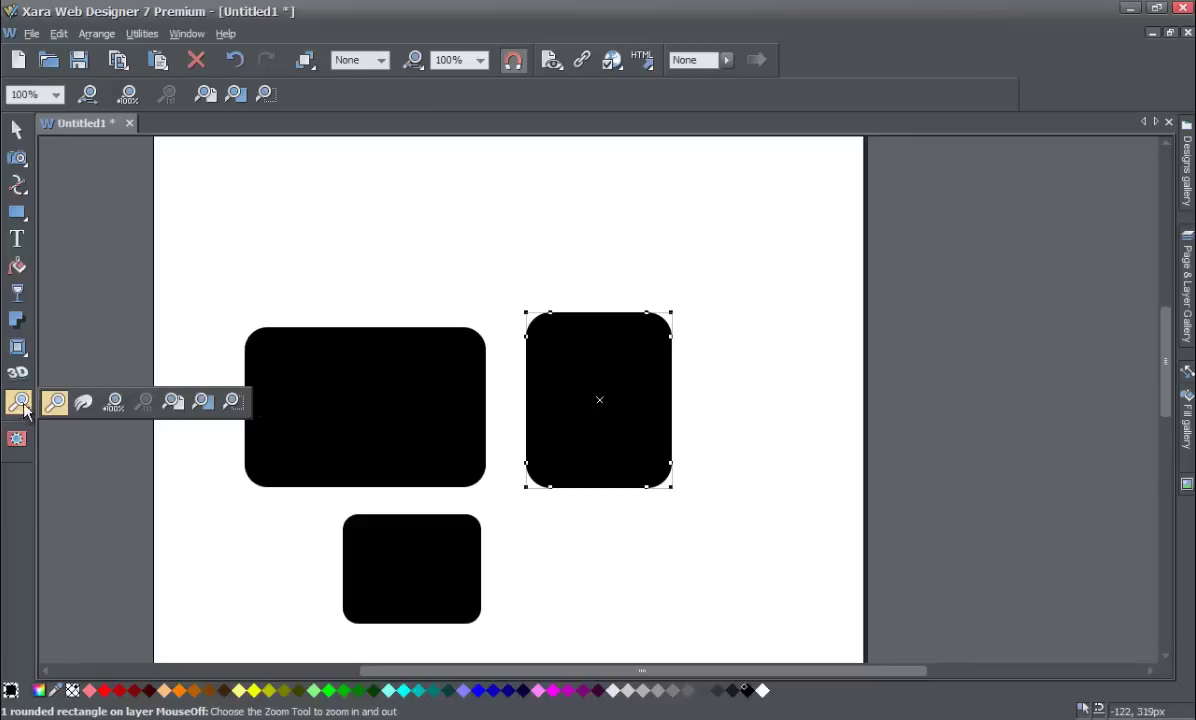
left_click(230, 402)
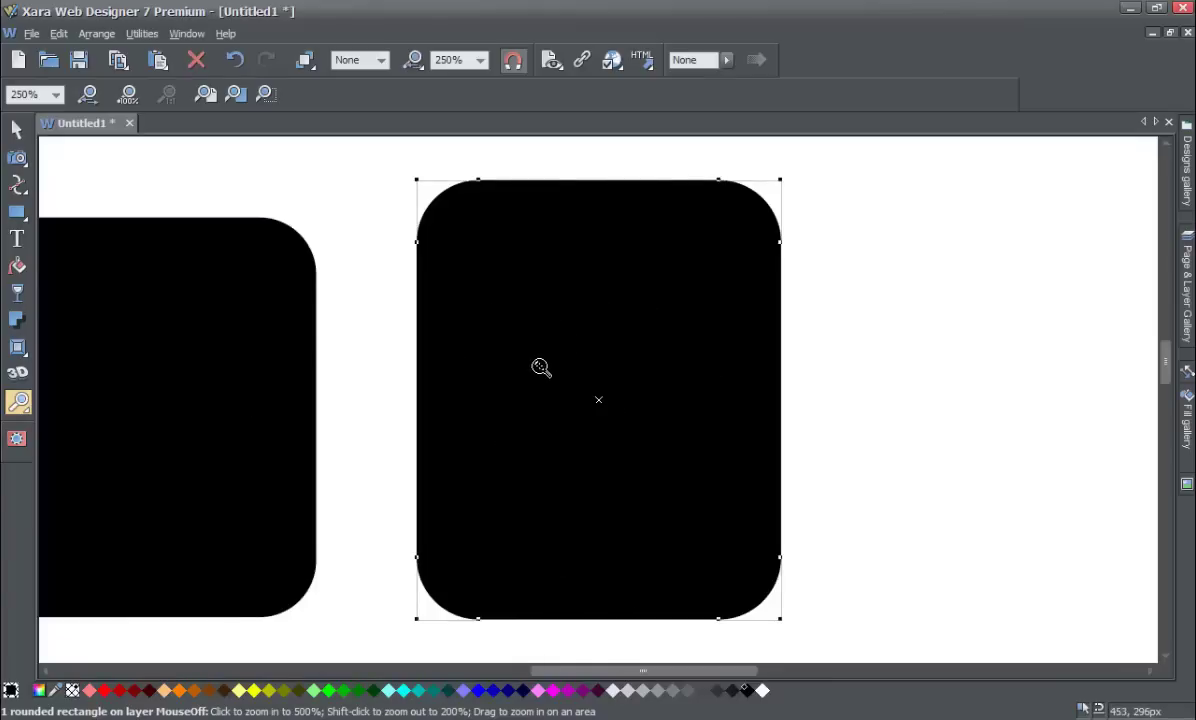
left_click(56, 94)
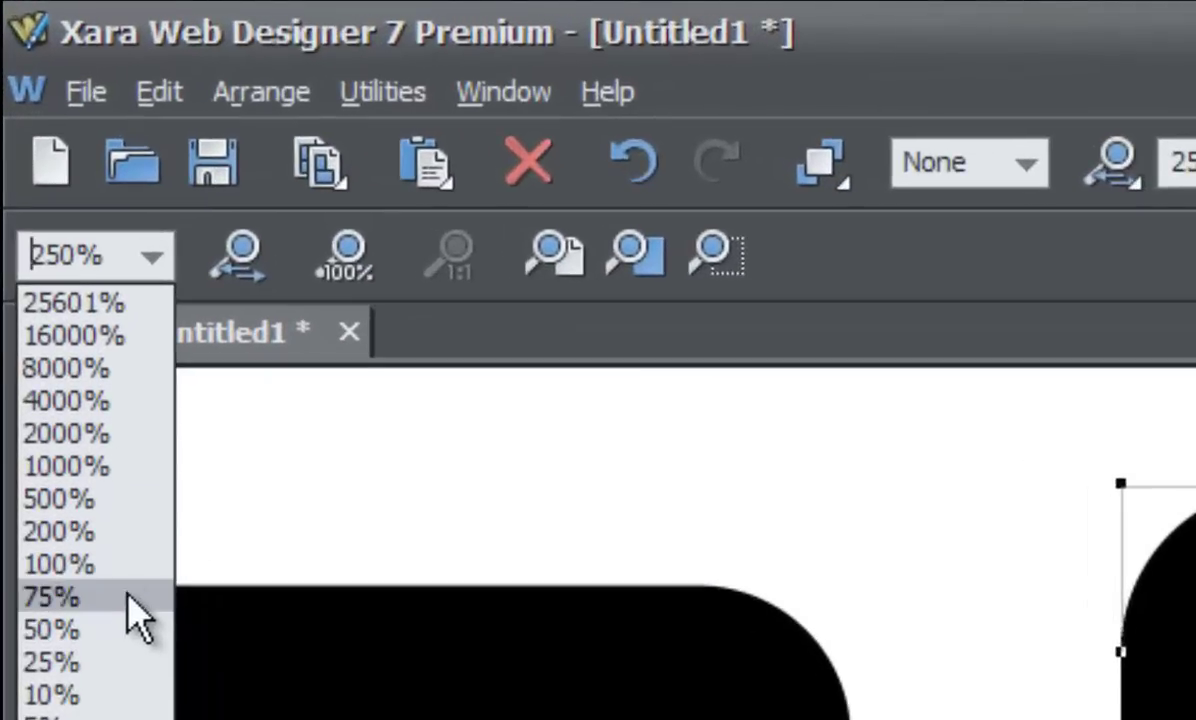
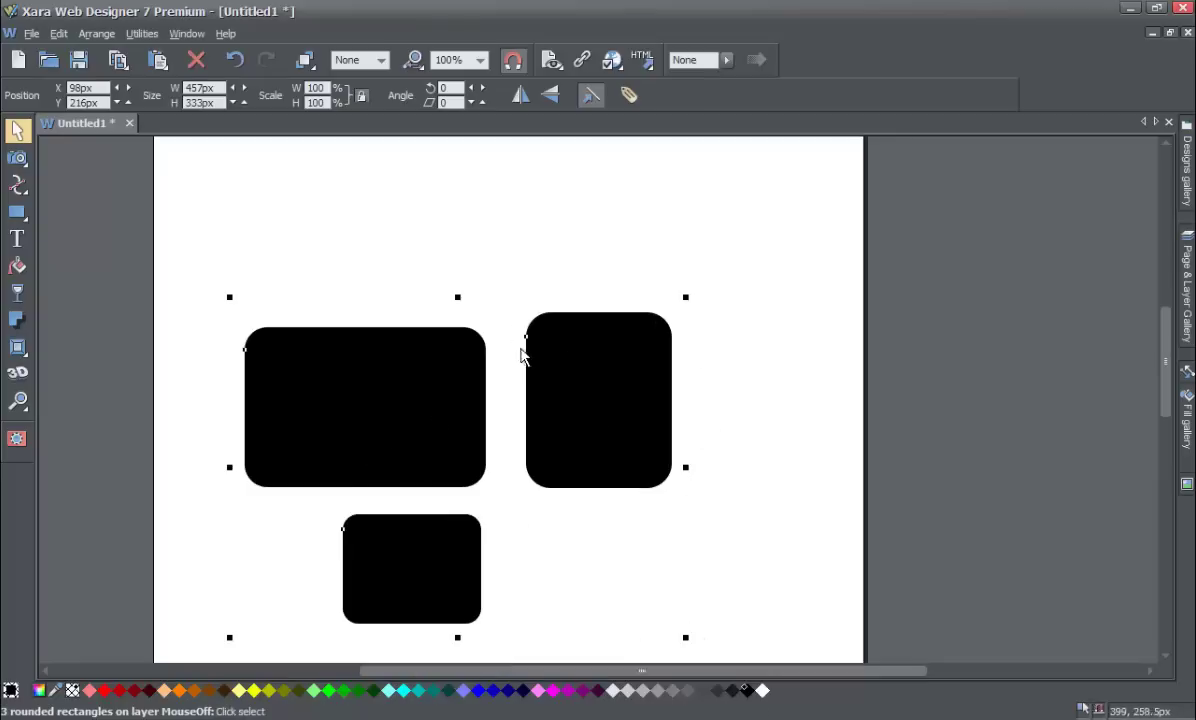
Step: Move the three selected rectangles together to about X 110 px, Y 208 px and clear the selection
left_click_drag(362, 415, 397, 410)
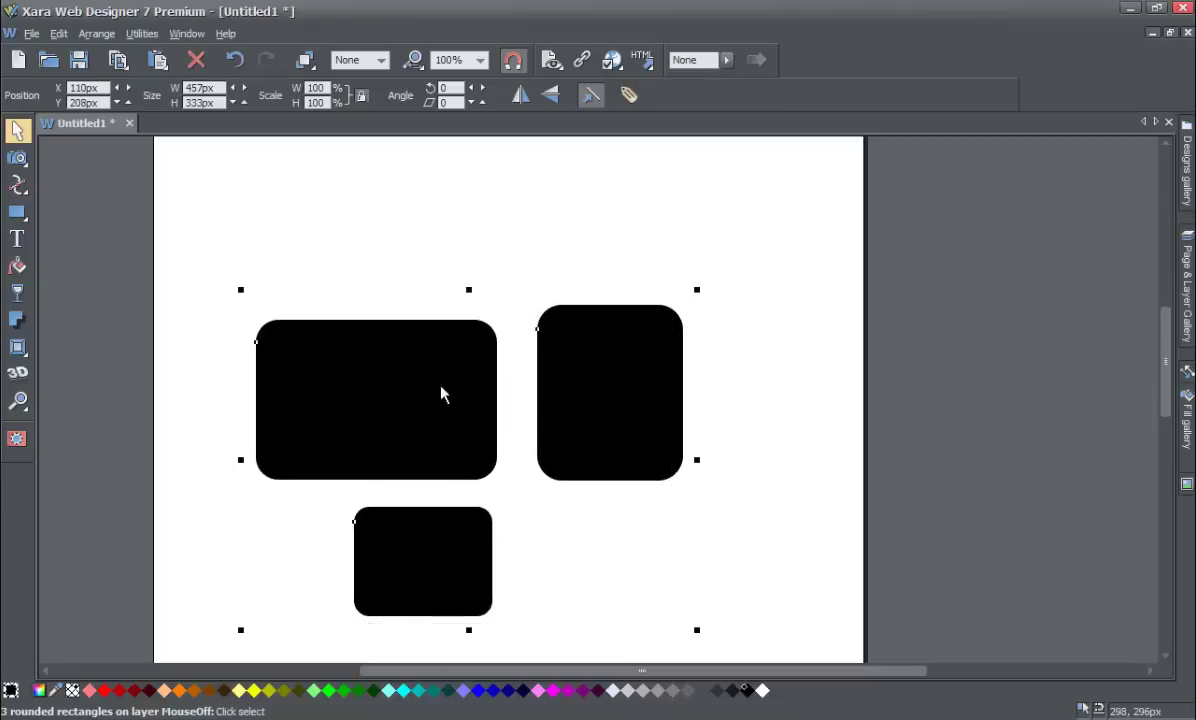
left_click(761, 395)
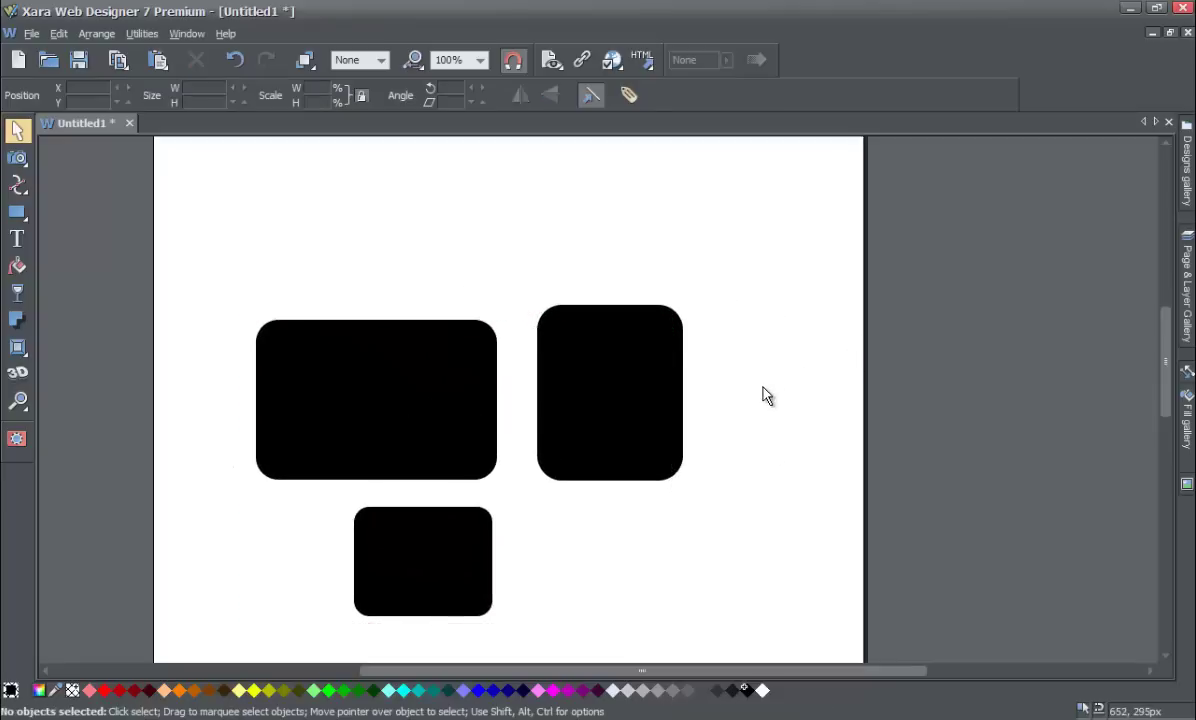
Step: Use the Selector tool to add the wide, tall and small rectangles to one selection, and deselect them all
left_click(16, 132)
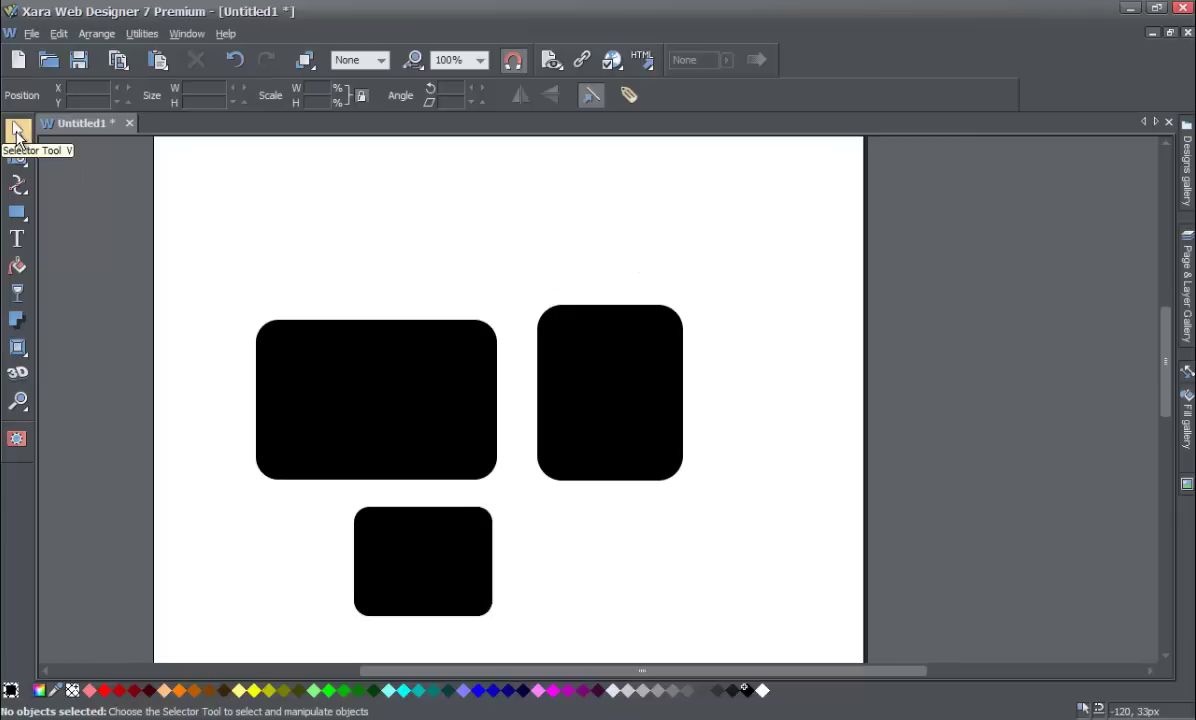
left_click(357, 378)
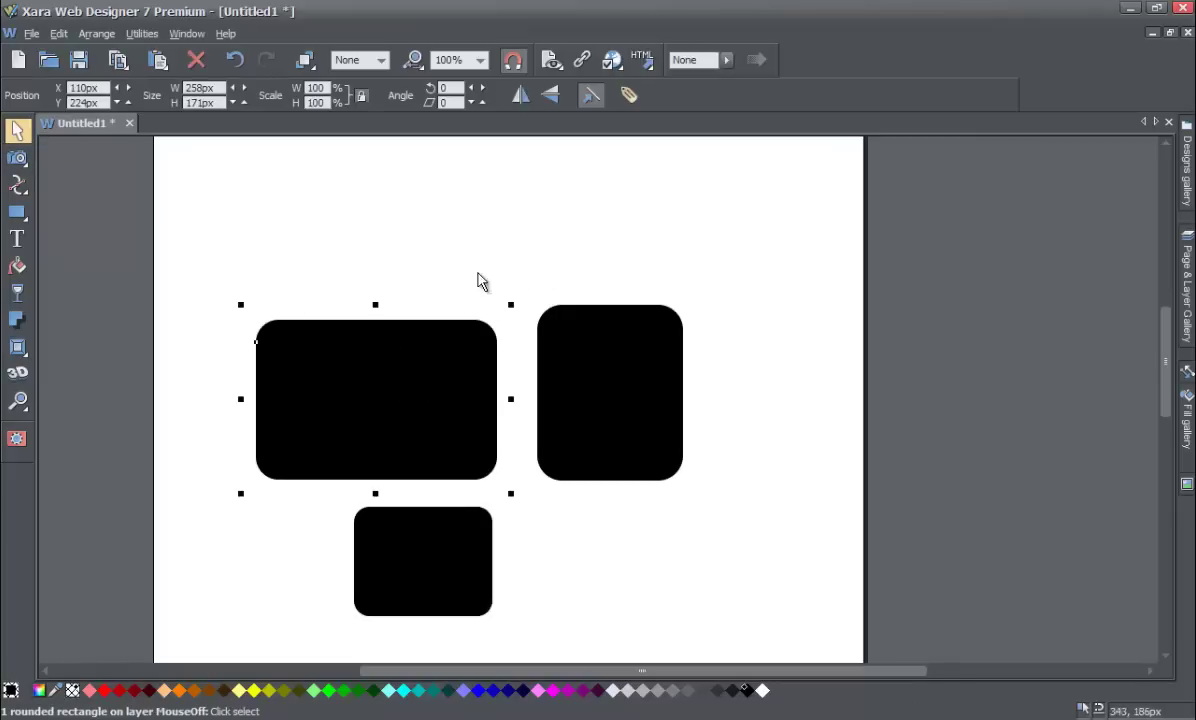
key("shift")
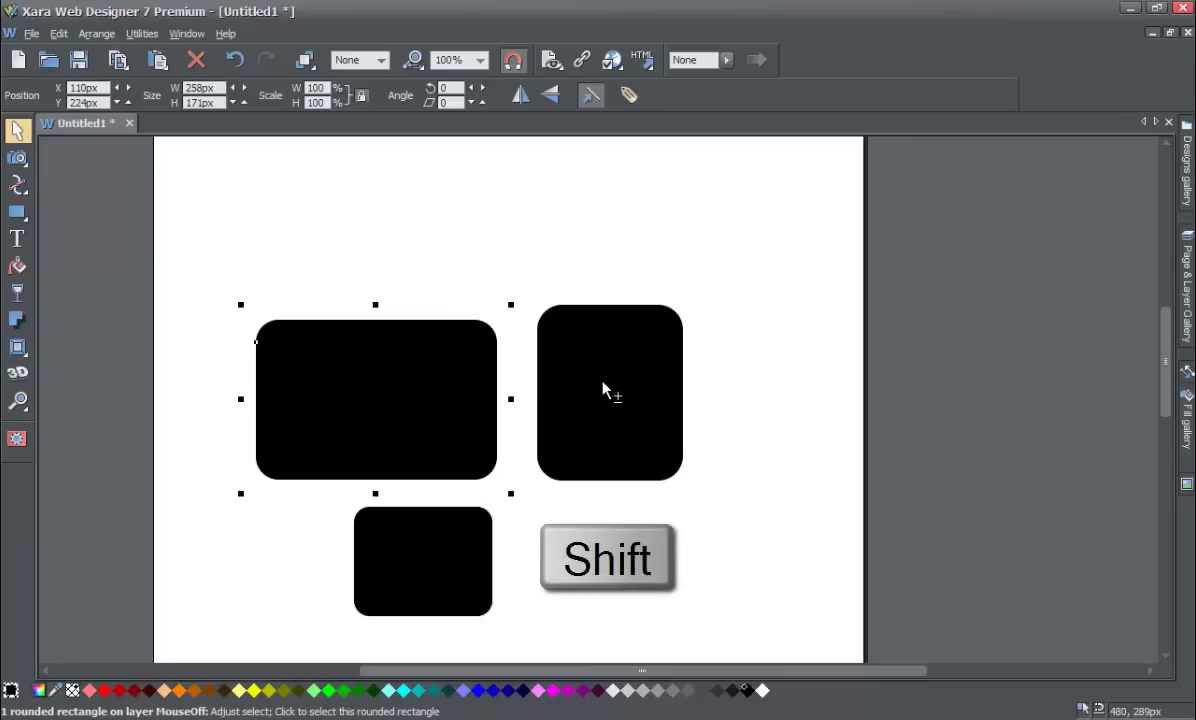
left_click(603, 389, "shift")
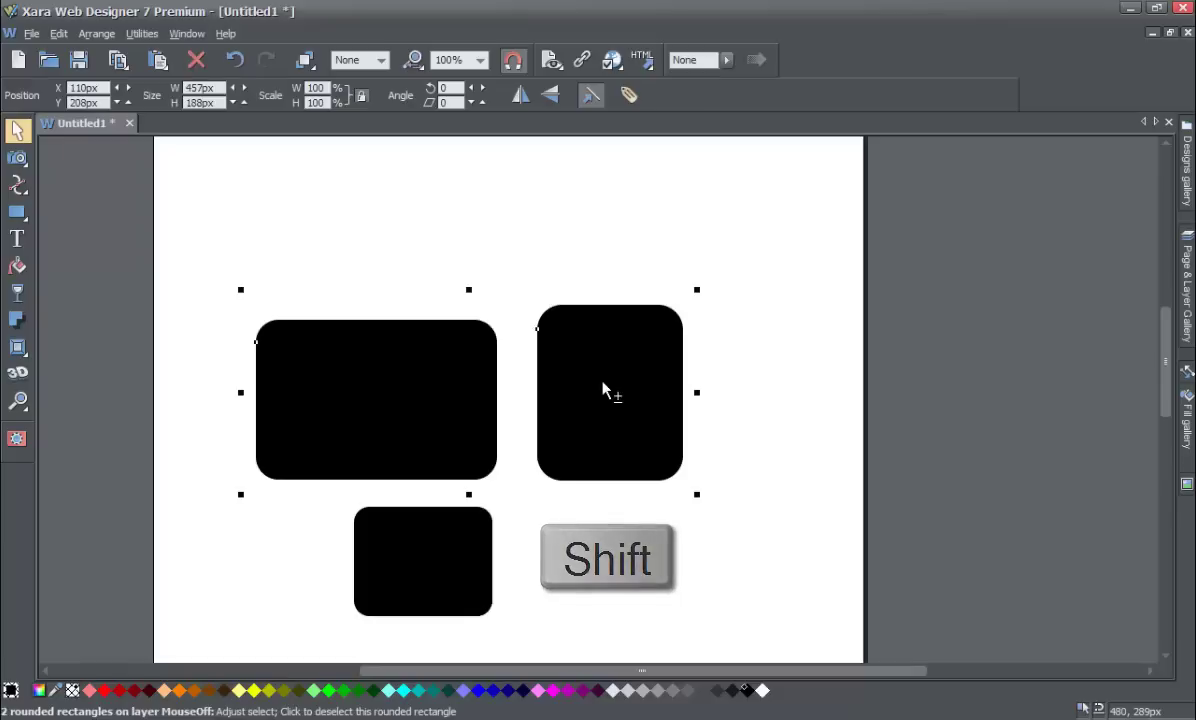
left_click(440, 572, "shift")
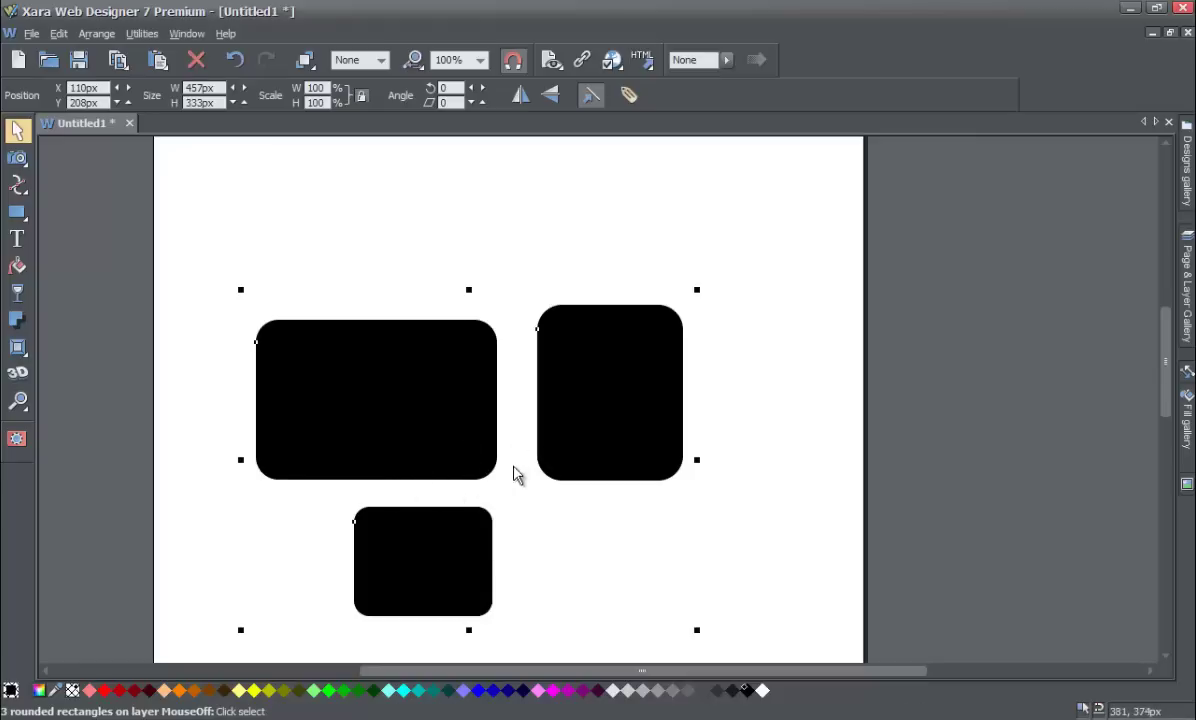
left_click(735, 397)
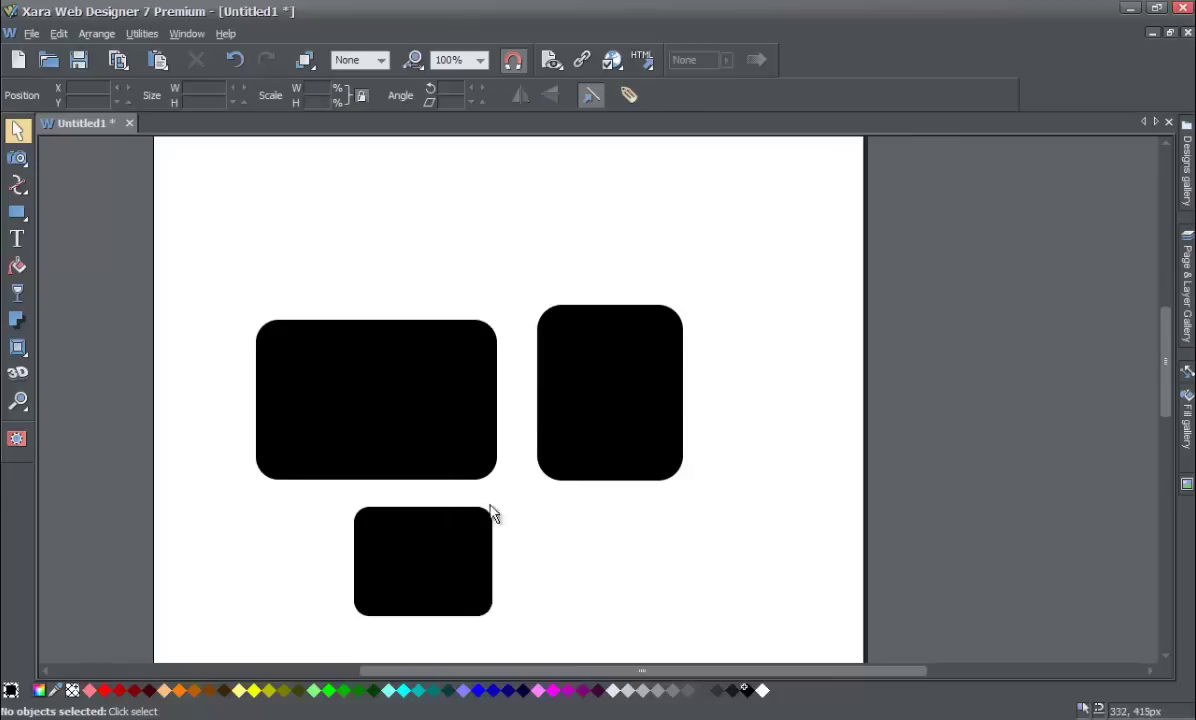
Step: Select all three rectangles together and nudge them up to Y 204 px
left_click(405, 422)
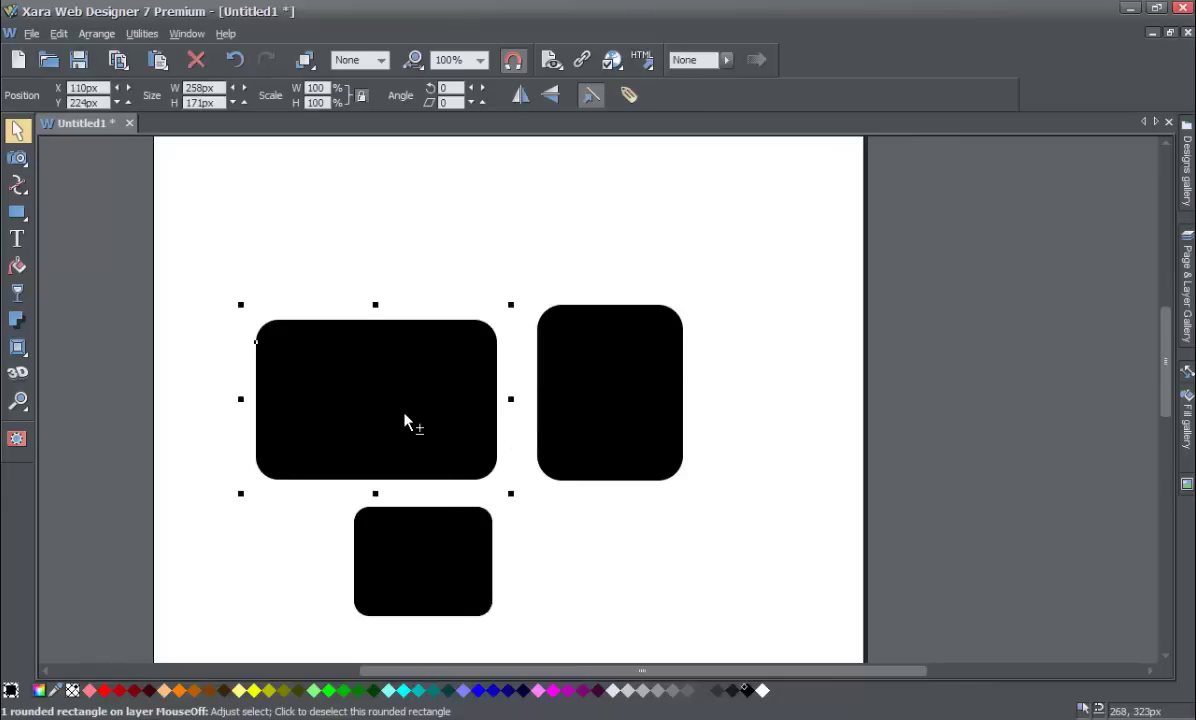
left_click(616, 413, "shift")
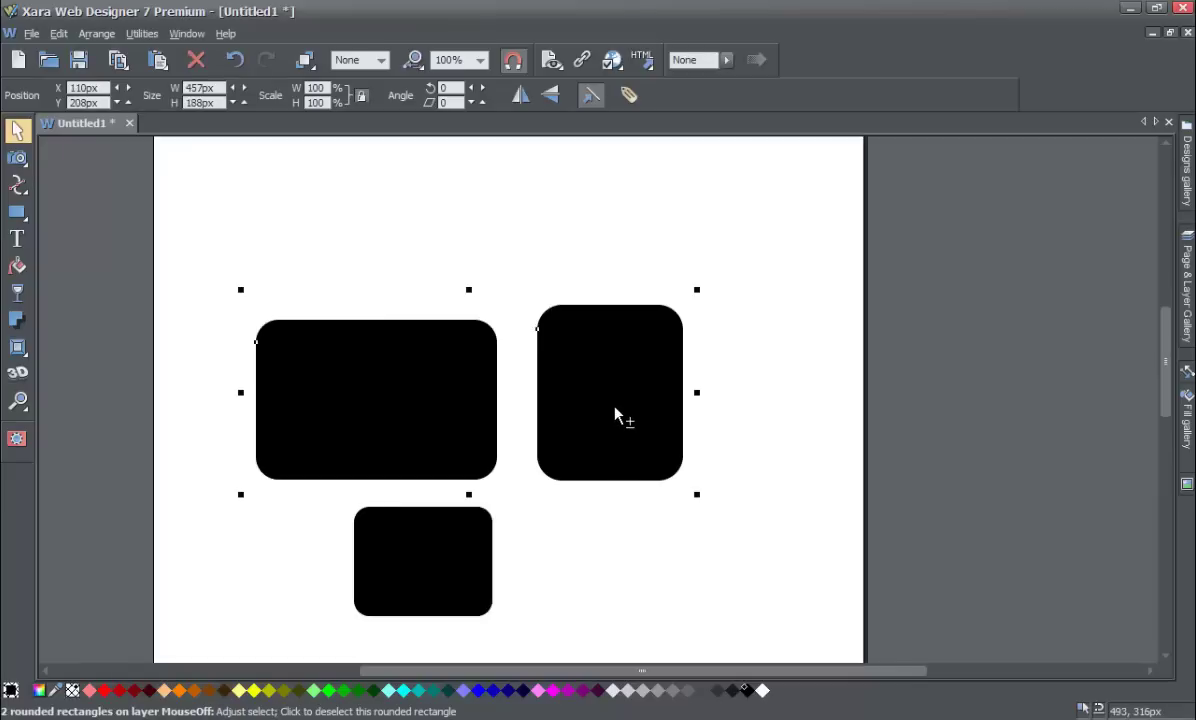
left_click(420, 580, "shift")
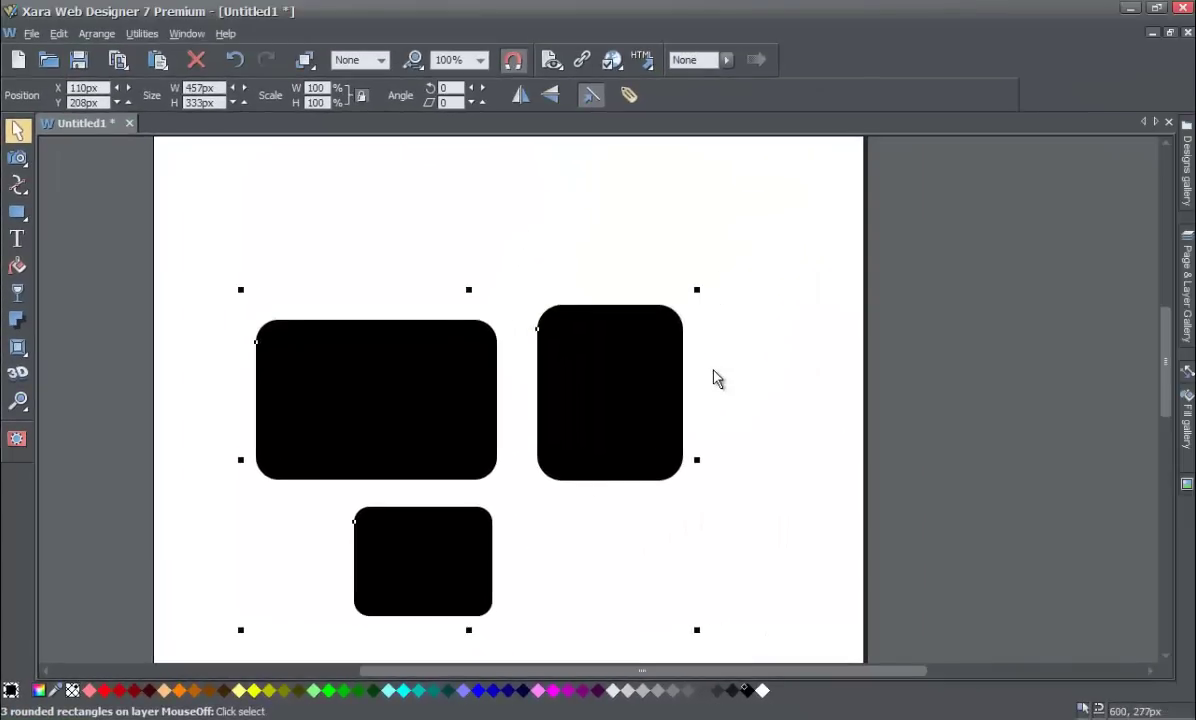
key("Up")
key("Up")
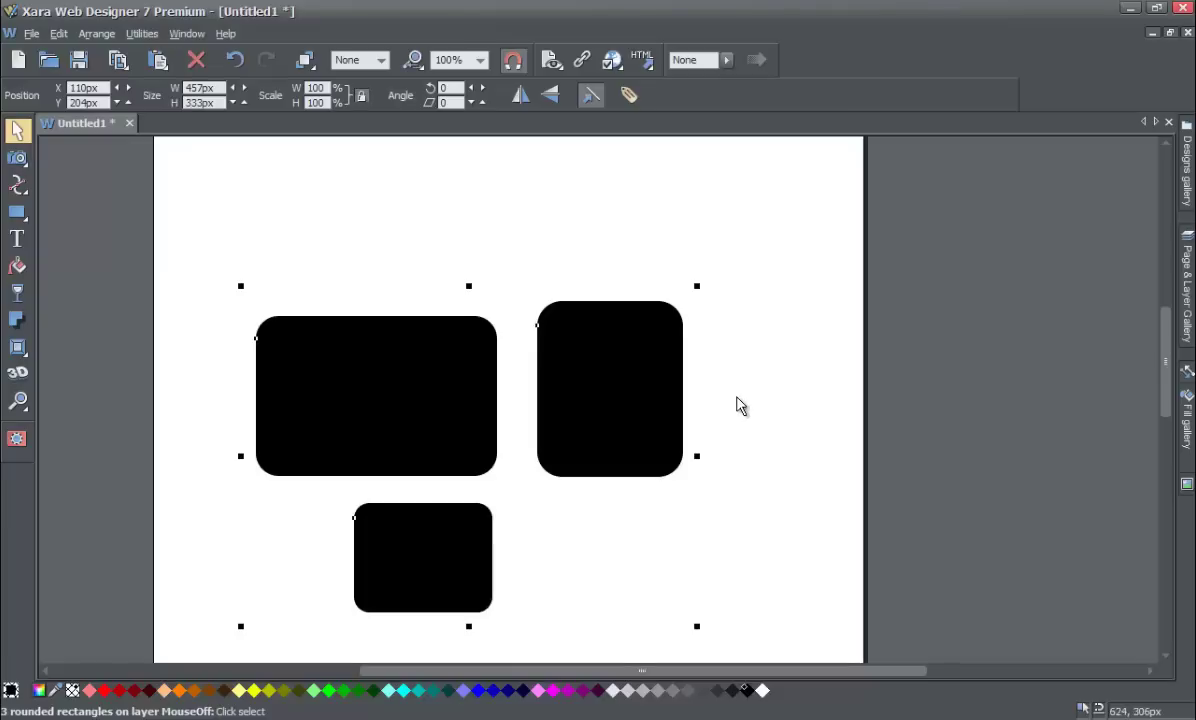
Step: Build a selection of all three rectangles starting from the wide one, and zoom to the selection
left_click(486, 480)
left_click(632, 408)
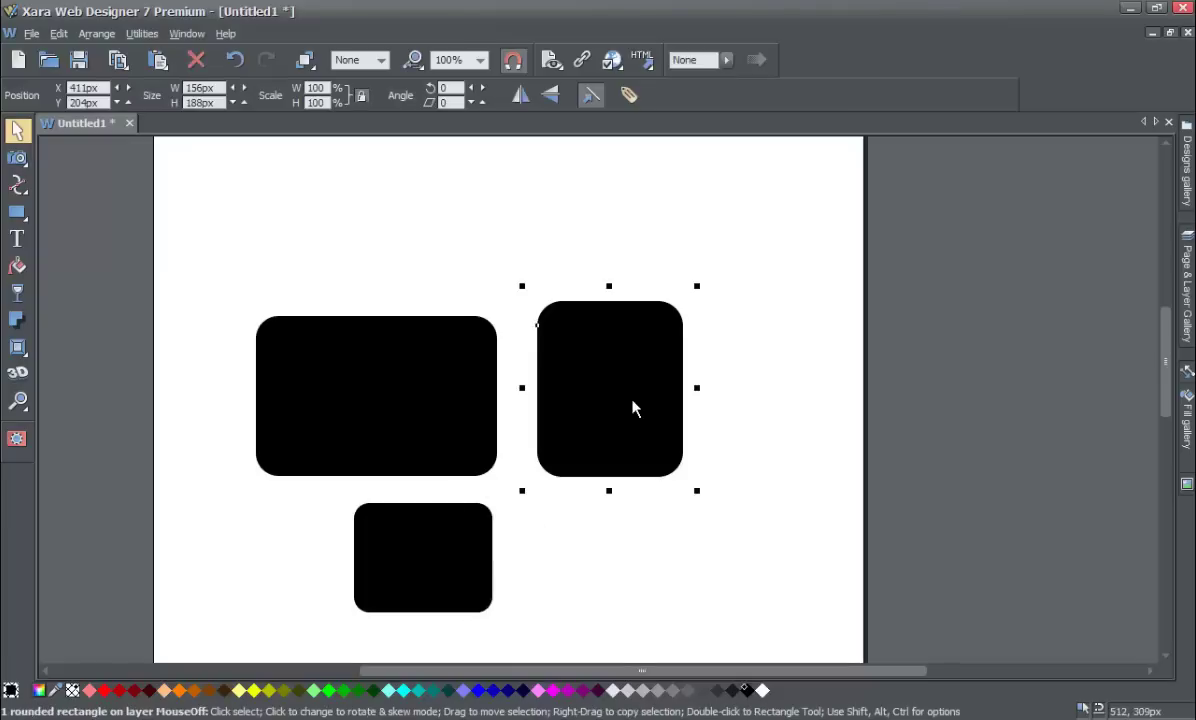
left_click(390, 395)
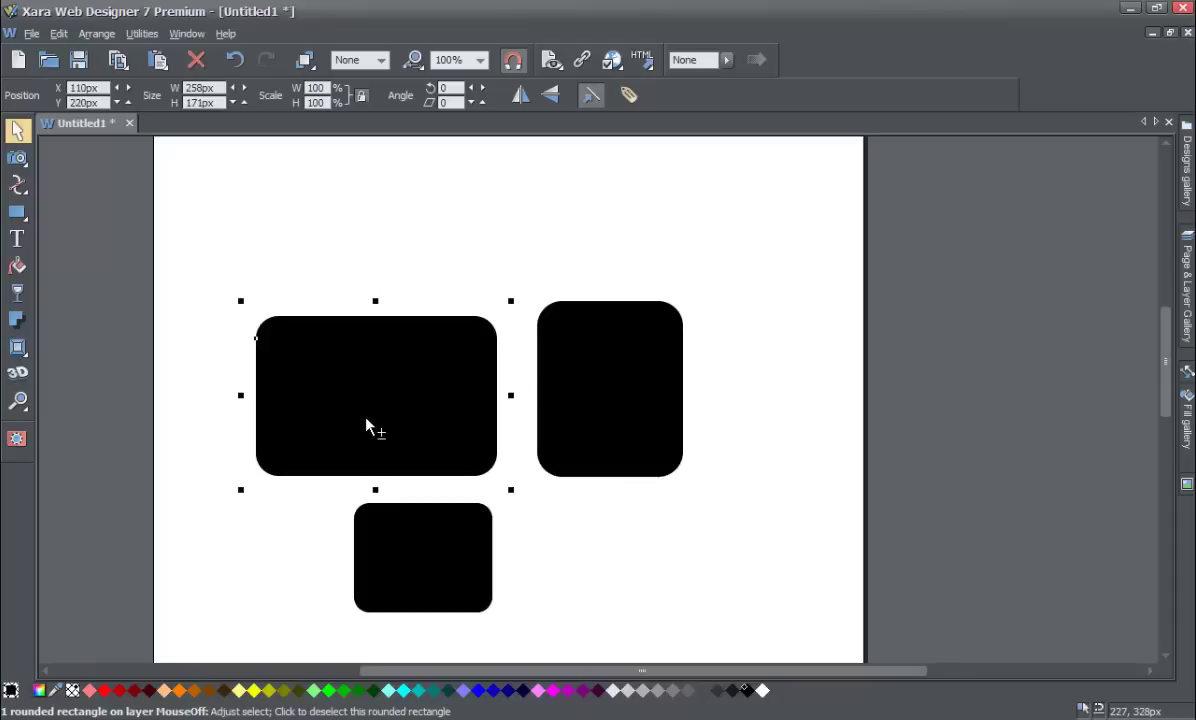
left_click(625, 390, "shift")
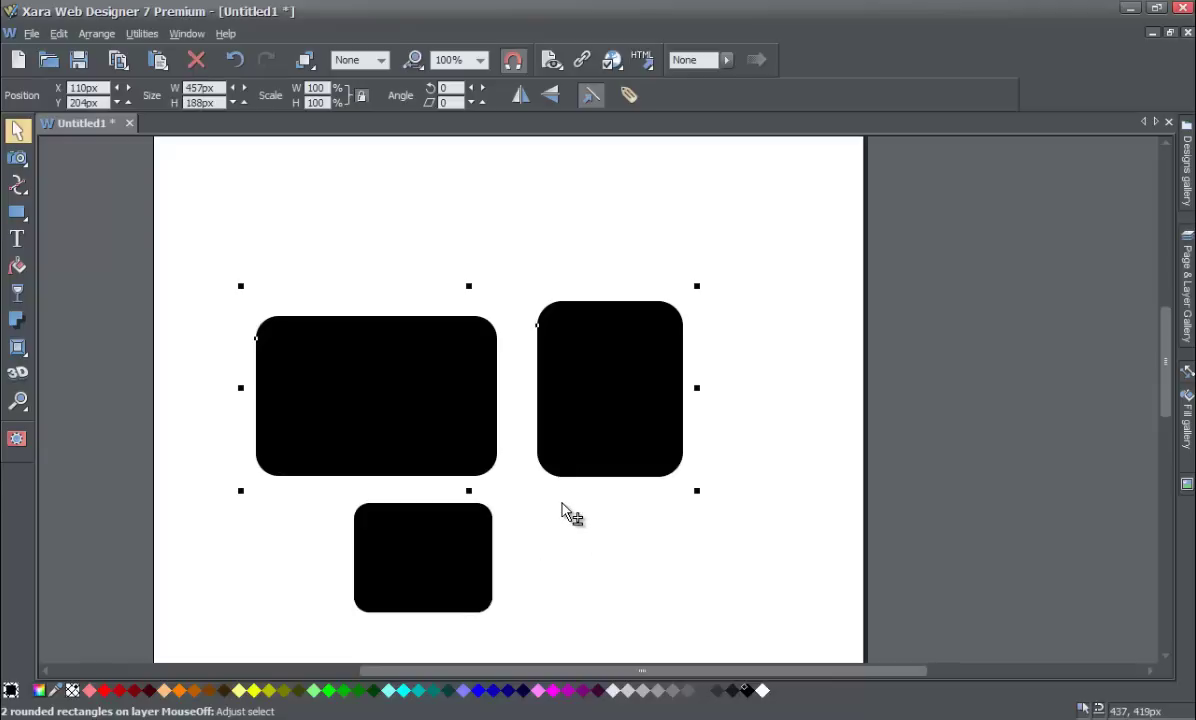
left_click(398, 577, "shift")
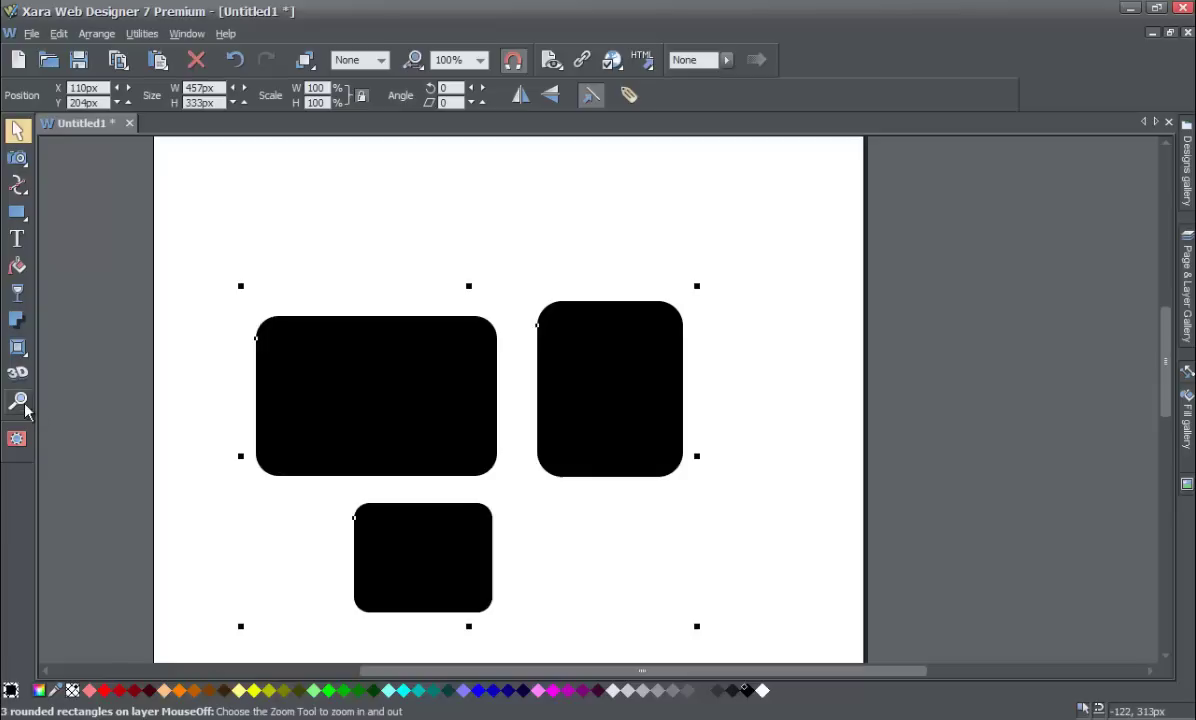
mouse_move(24, 408)
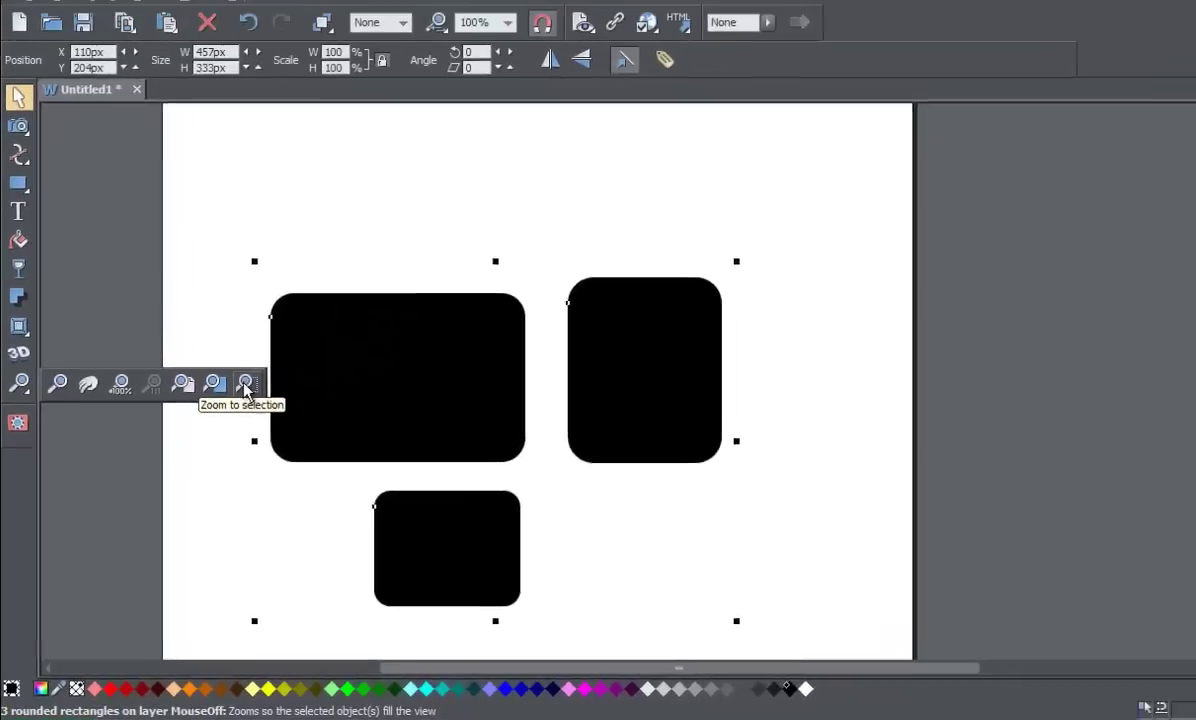
left_click(245, 385)
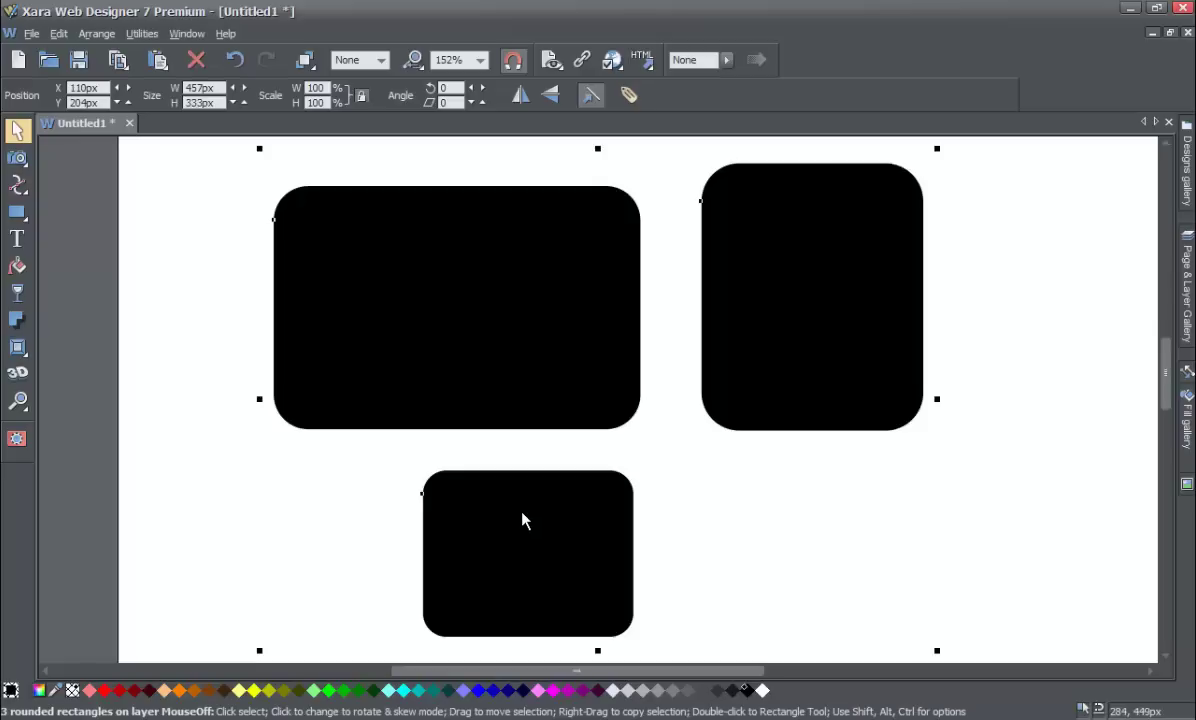
Step: Select only the tall rounded rectangle, and use the Zoom tool to set the view to the 100% preset
left_click(729, 467)
left_click(785, 368)
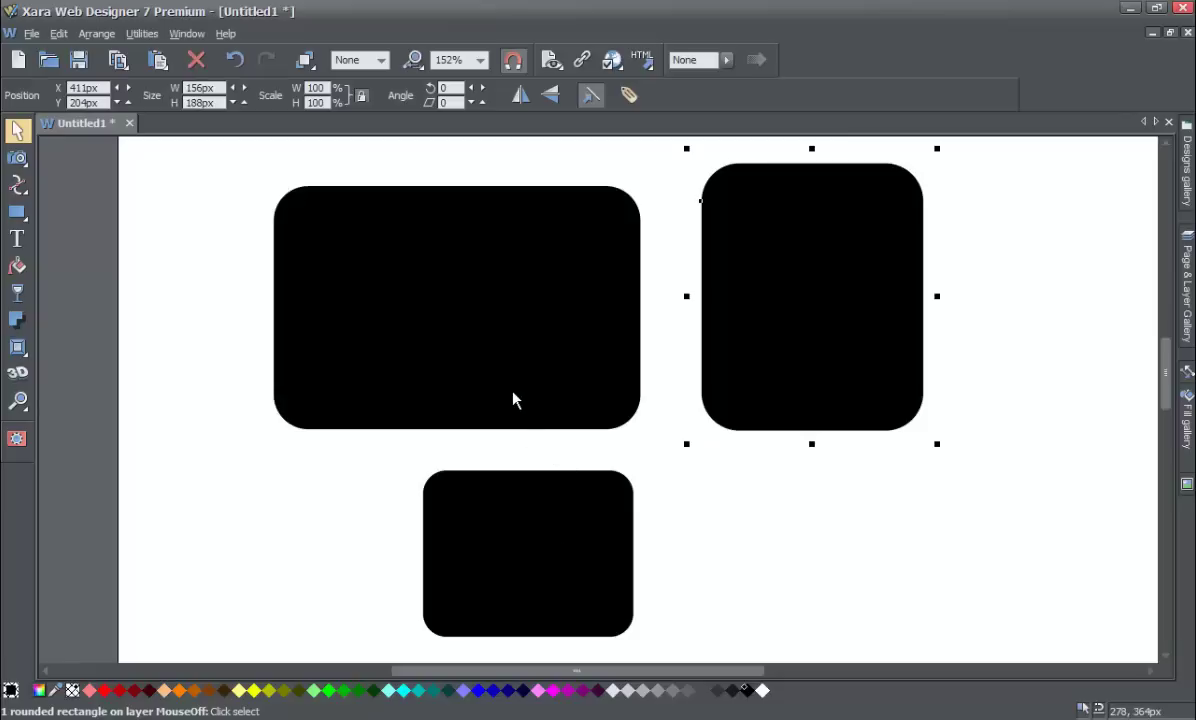
mouse_move(19, 405)
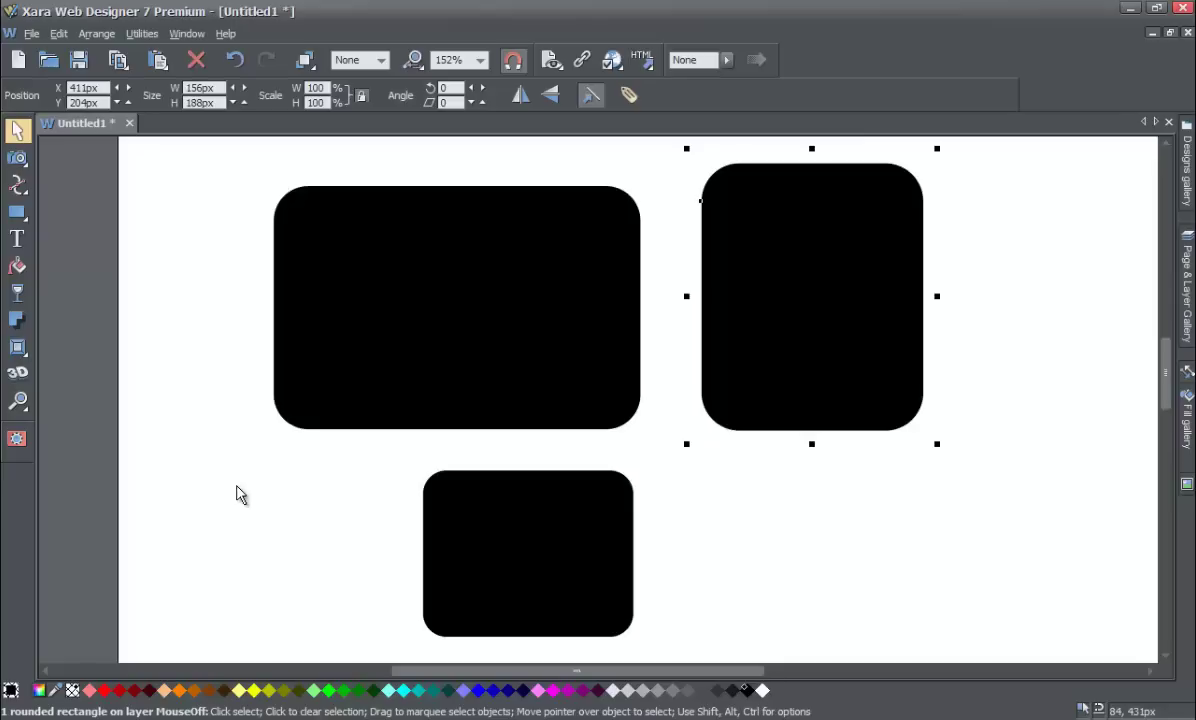
left_click(22, 404)
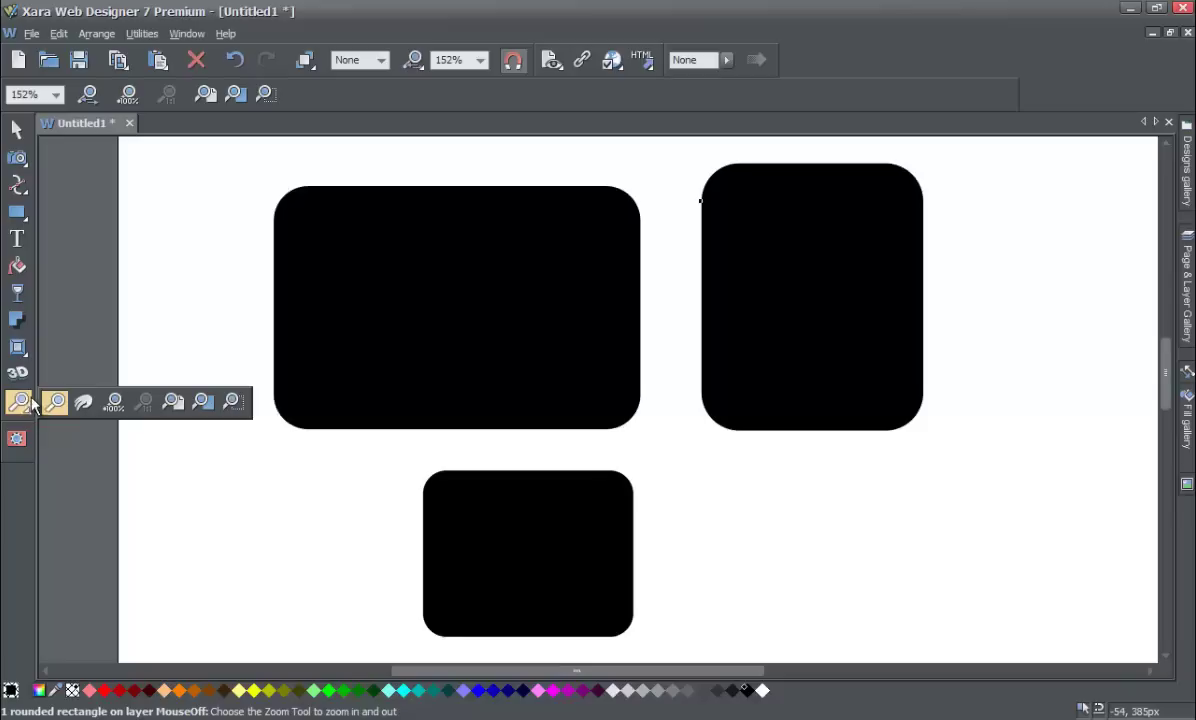
left_click(56, 95)
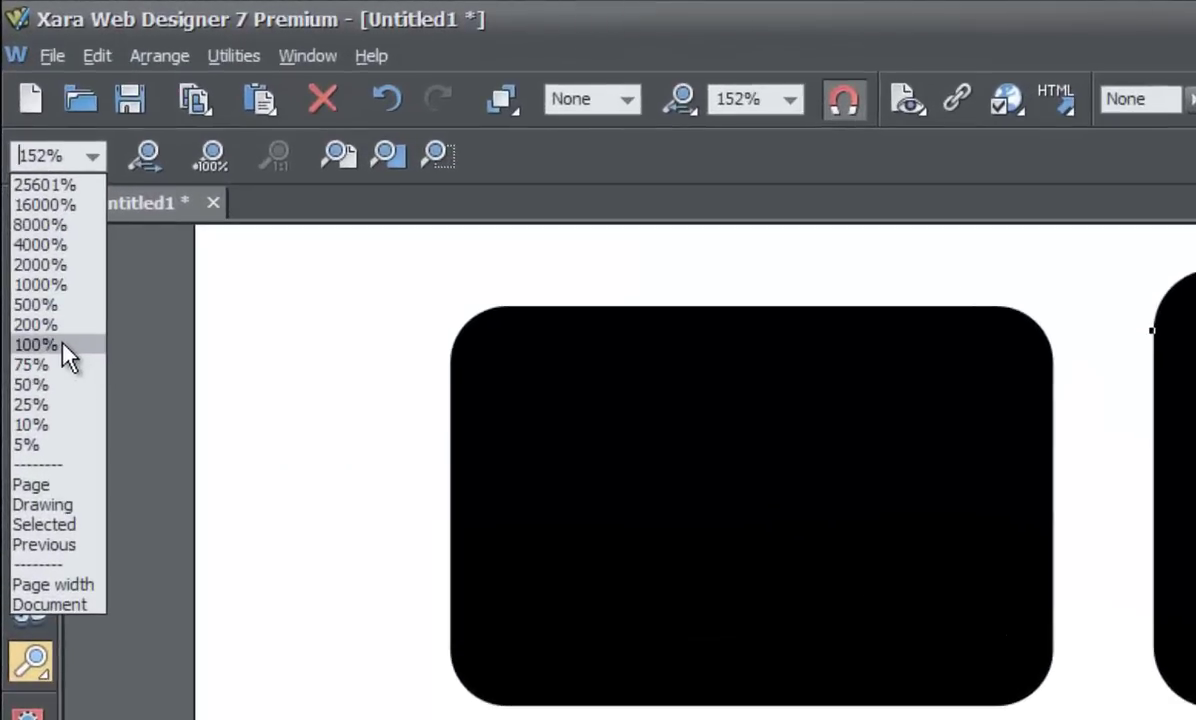
left_click(21, 211)
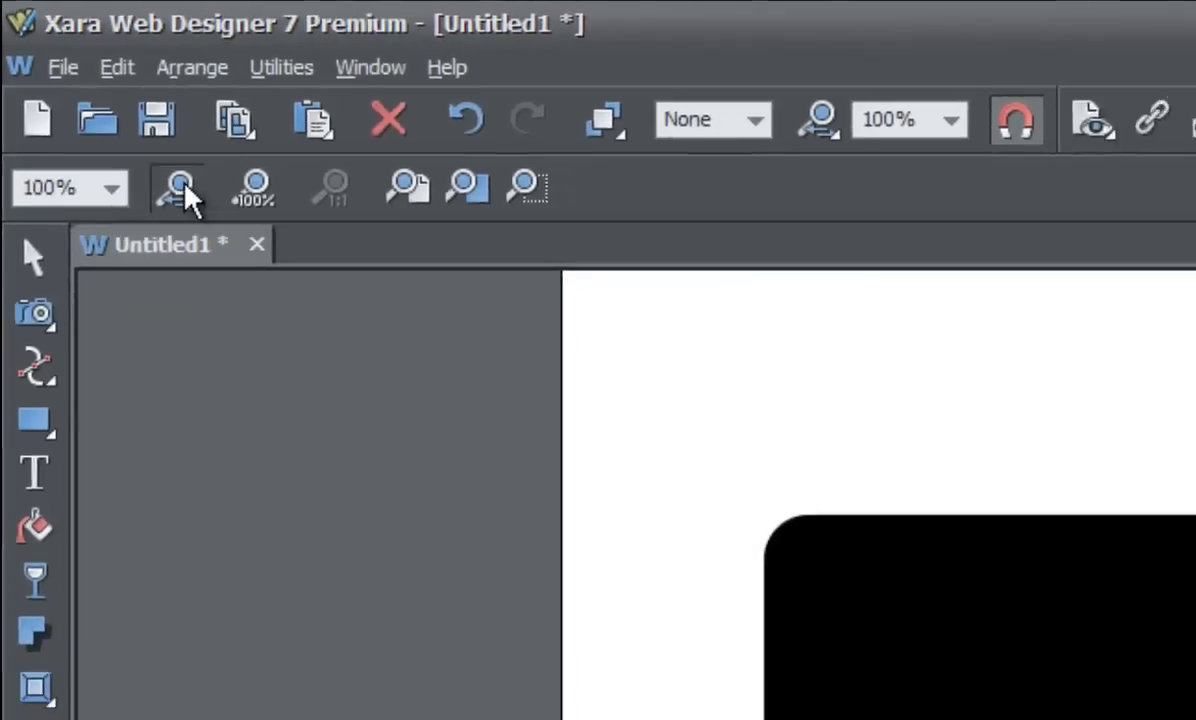
Step: Toggle the view repeatedly between 100% and 152% with the Zoom tool's Previous Zoom function
left_click(210, 214)
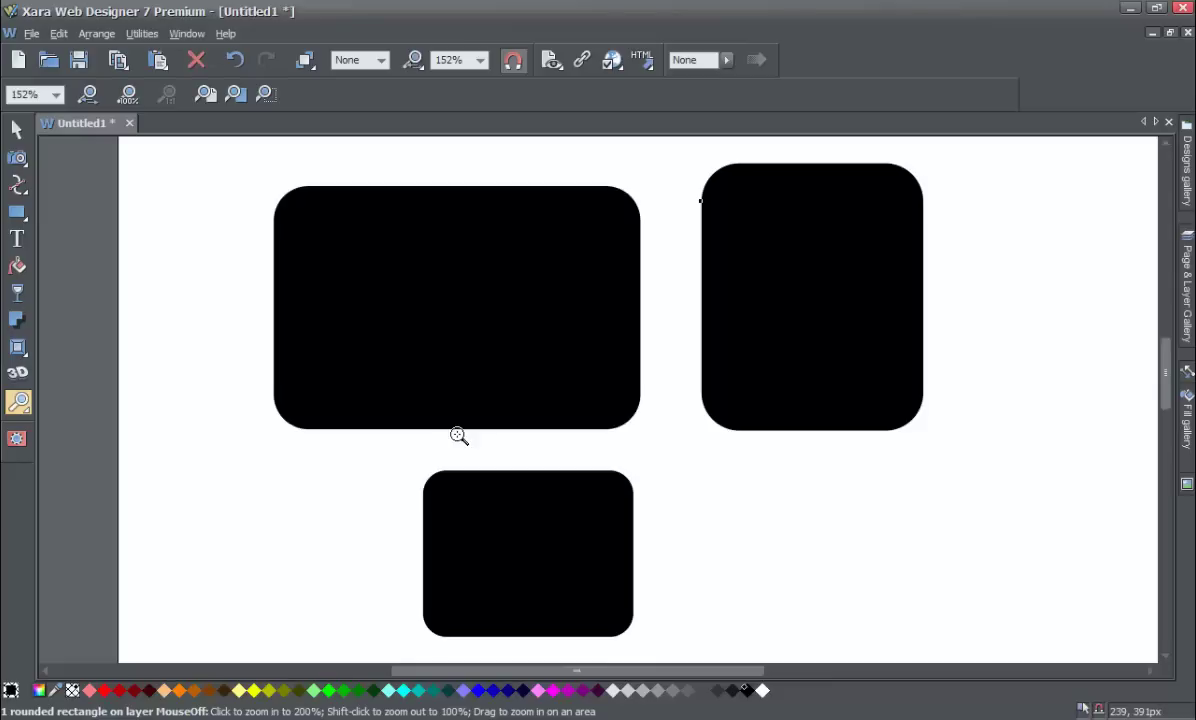
left_click(90, 95)
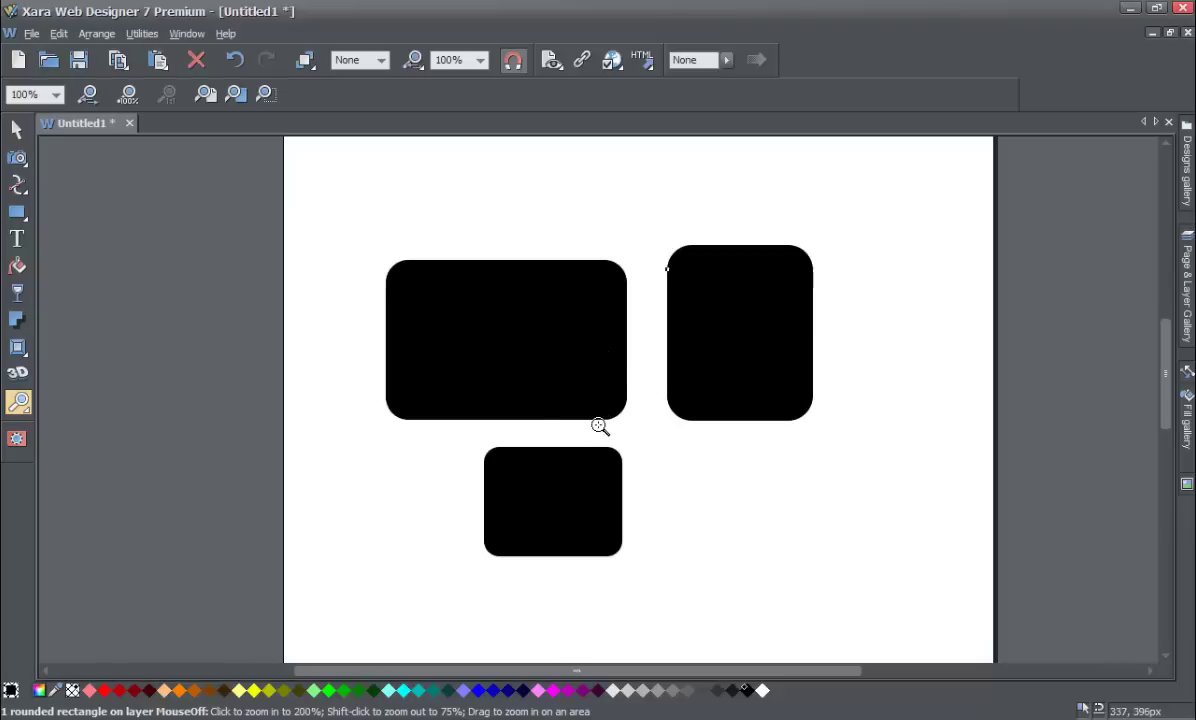
left_click(91, 104)
left_click(91, 104)
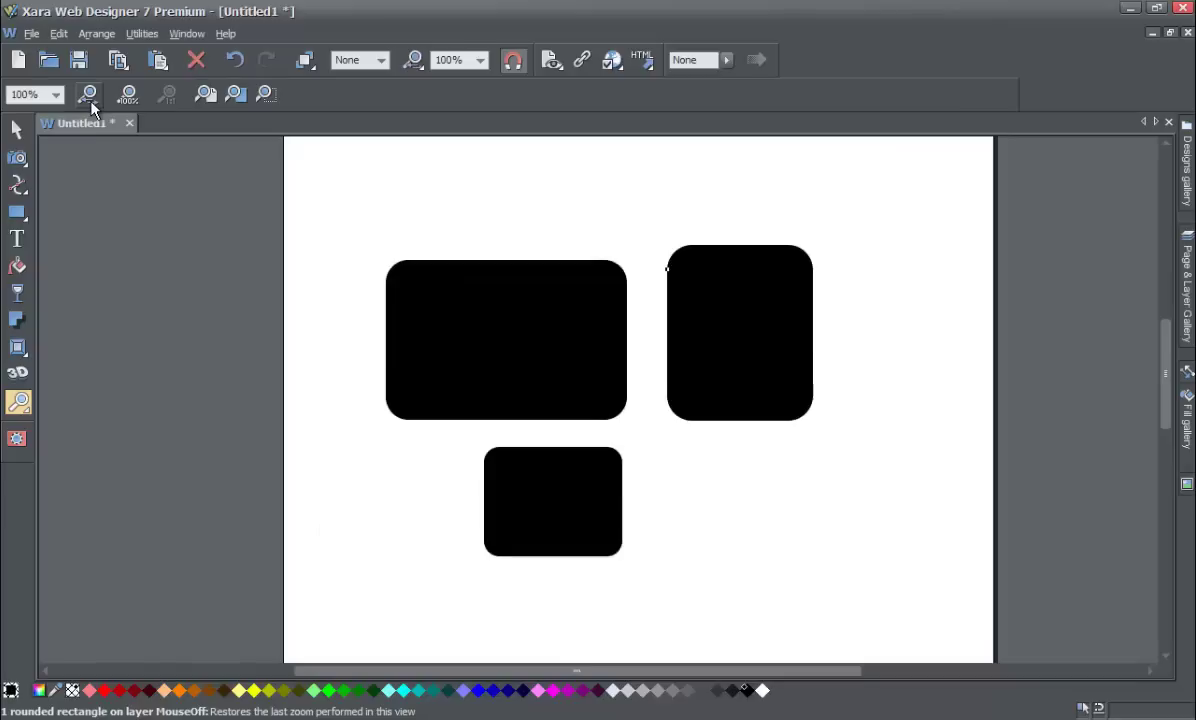
left_click(91, 104)
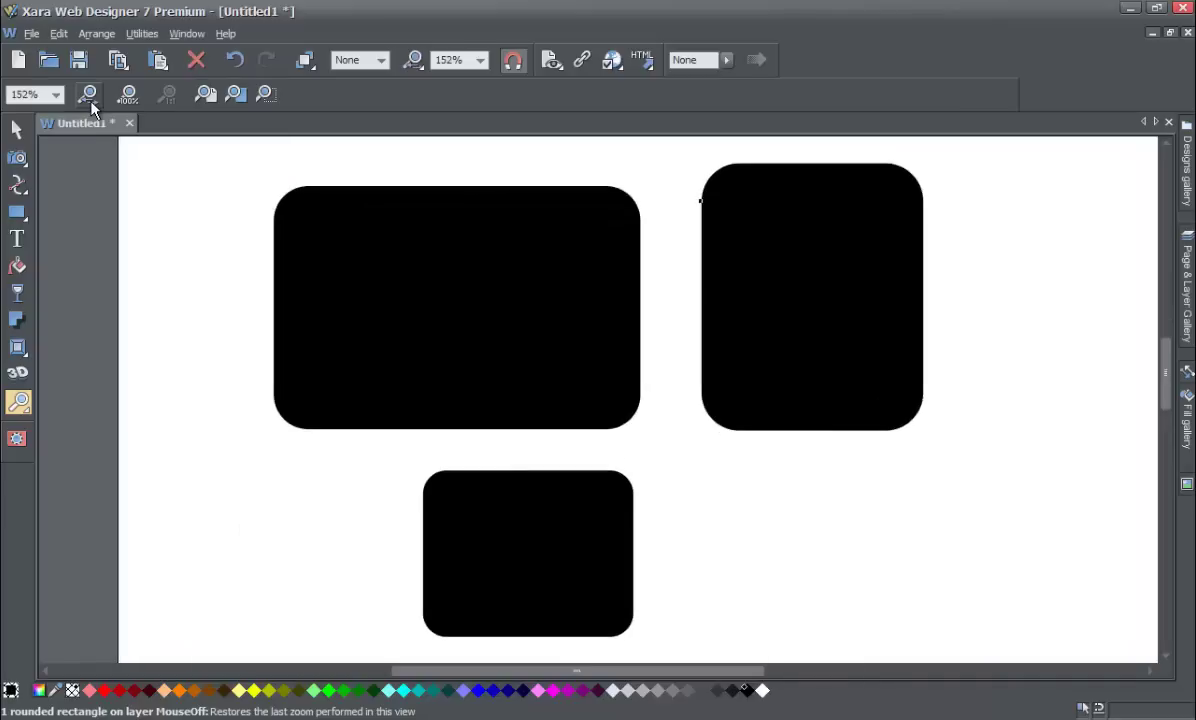
left_click(91, 104)
left_click(91, 104)
left_click(91, 104)
left_click(91, 104)
left_click(91, 104)
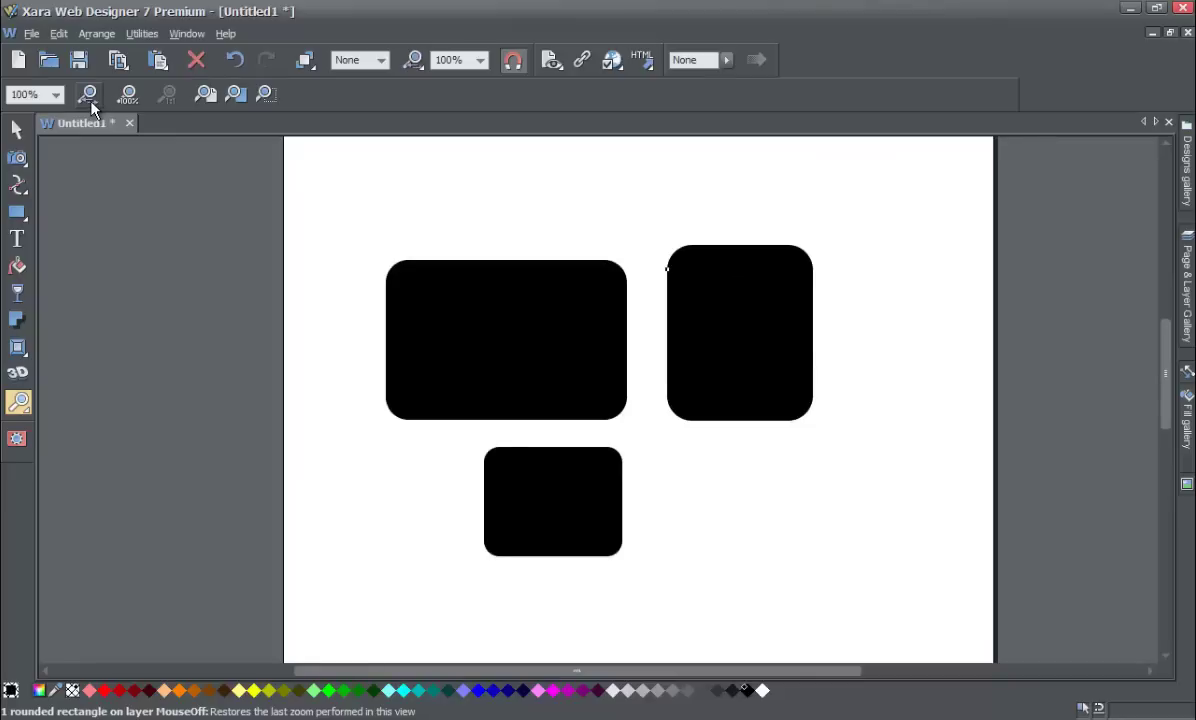
left_click(91, 104)
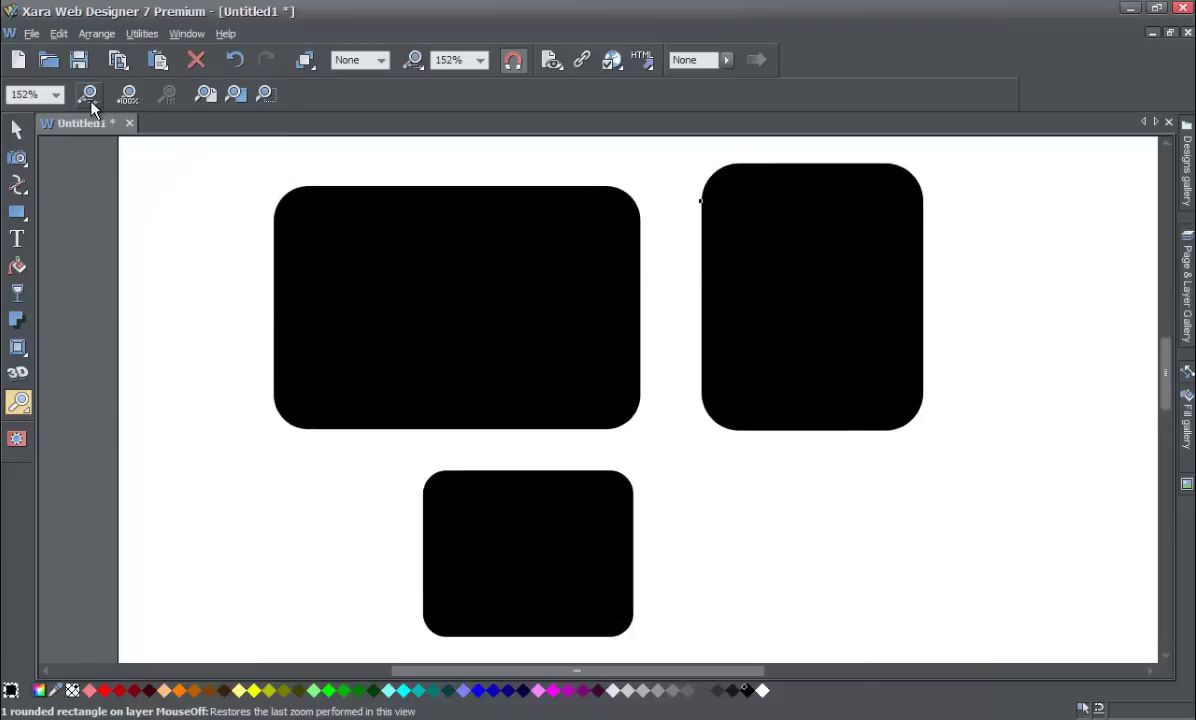
left_click(91, 104)
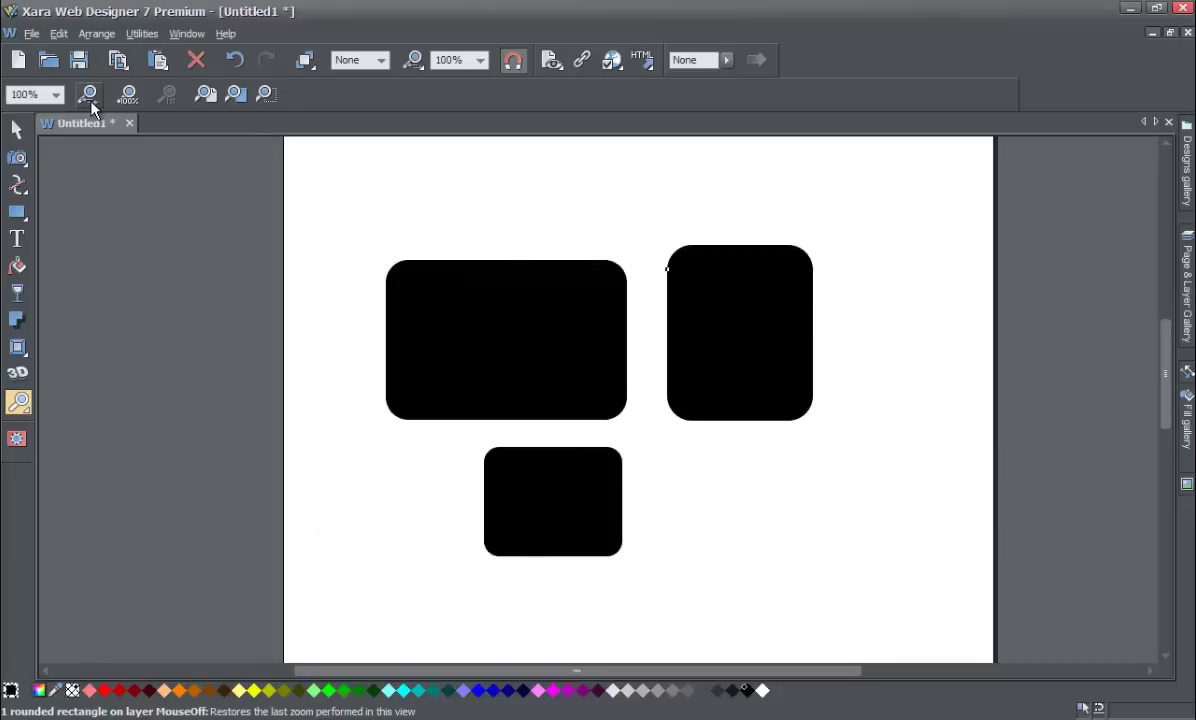
left_click(91, 104)
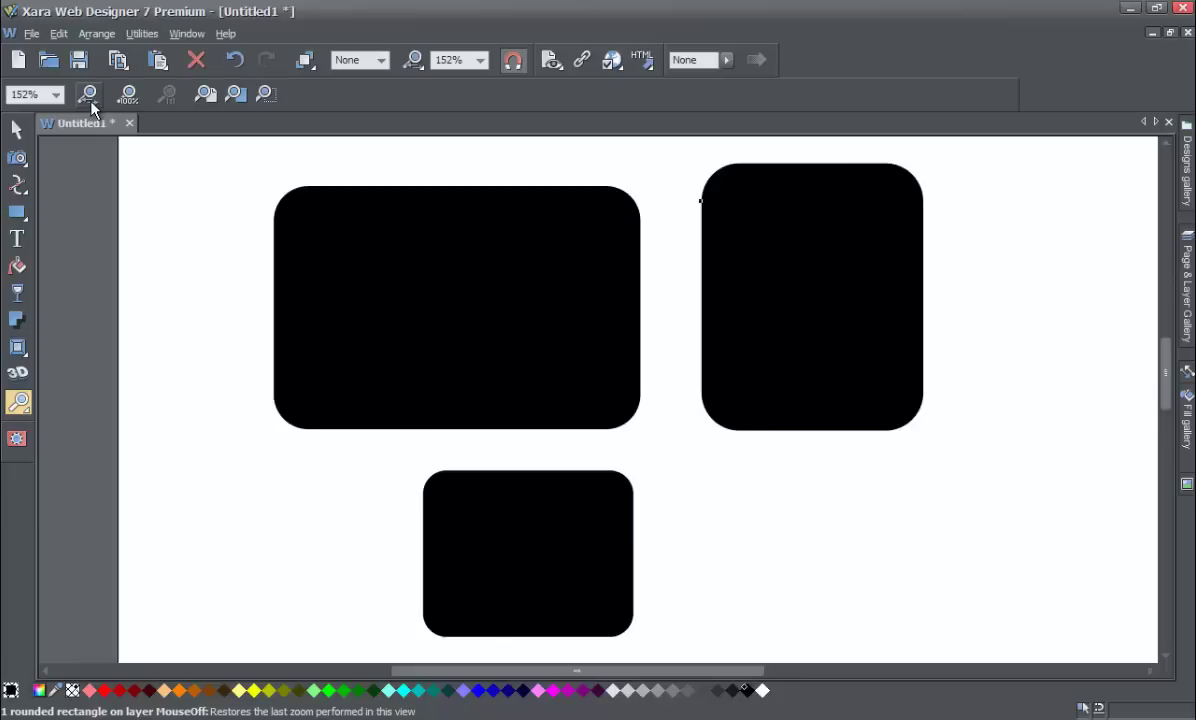
left_click(91, 104)
left_click(91, 104)
left_click(91, 104)
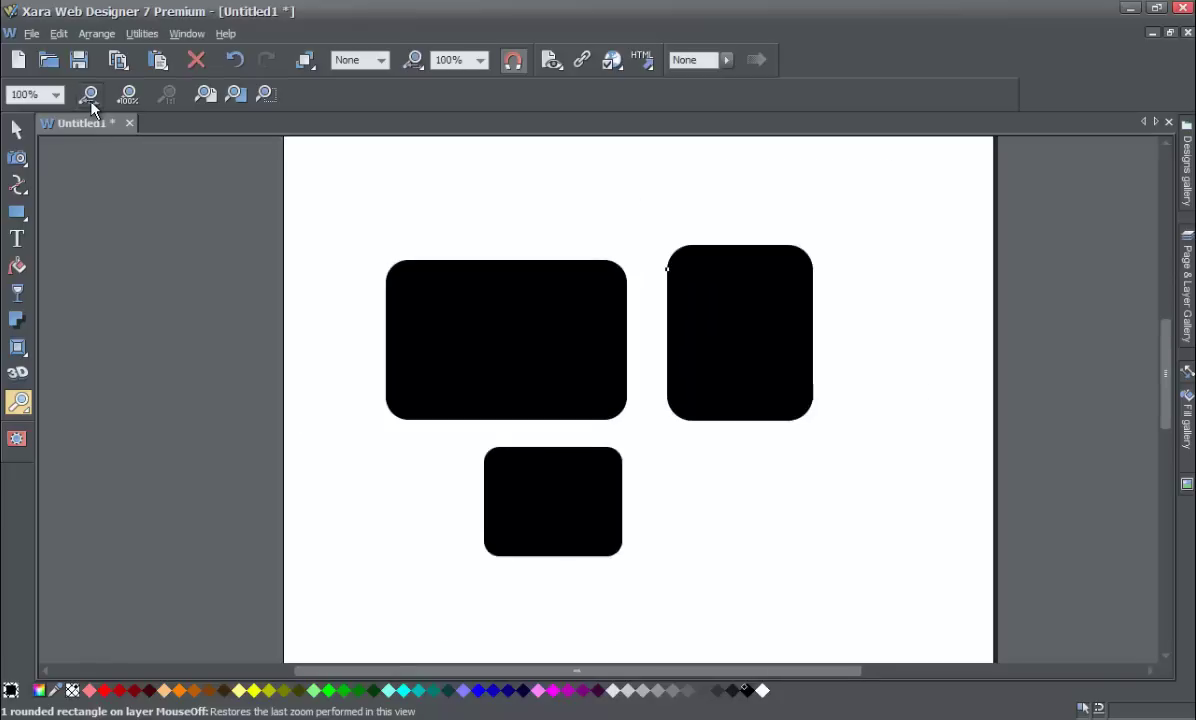
left_click(91, 104)
left_click(91, 104)
left_click(91, 104)
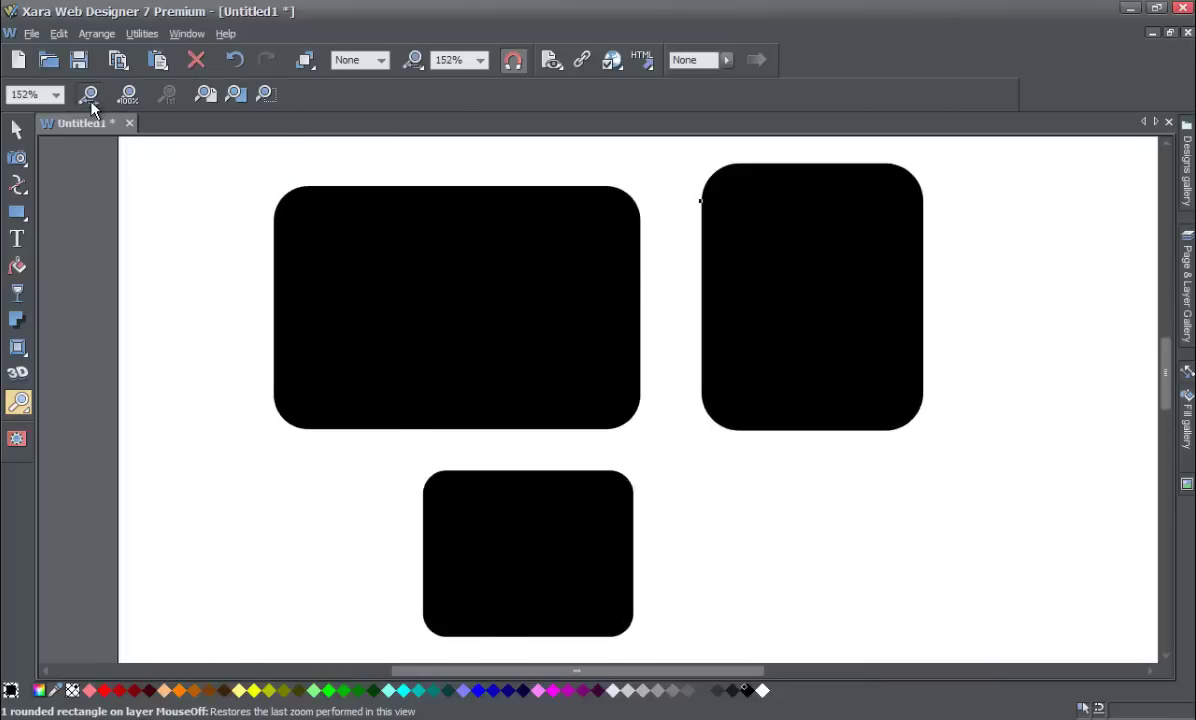
left_click(91, 104)
left_click(91, 104)
left_click(91, 104)
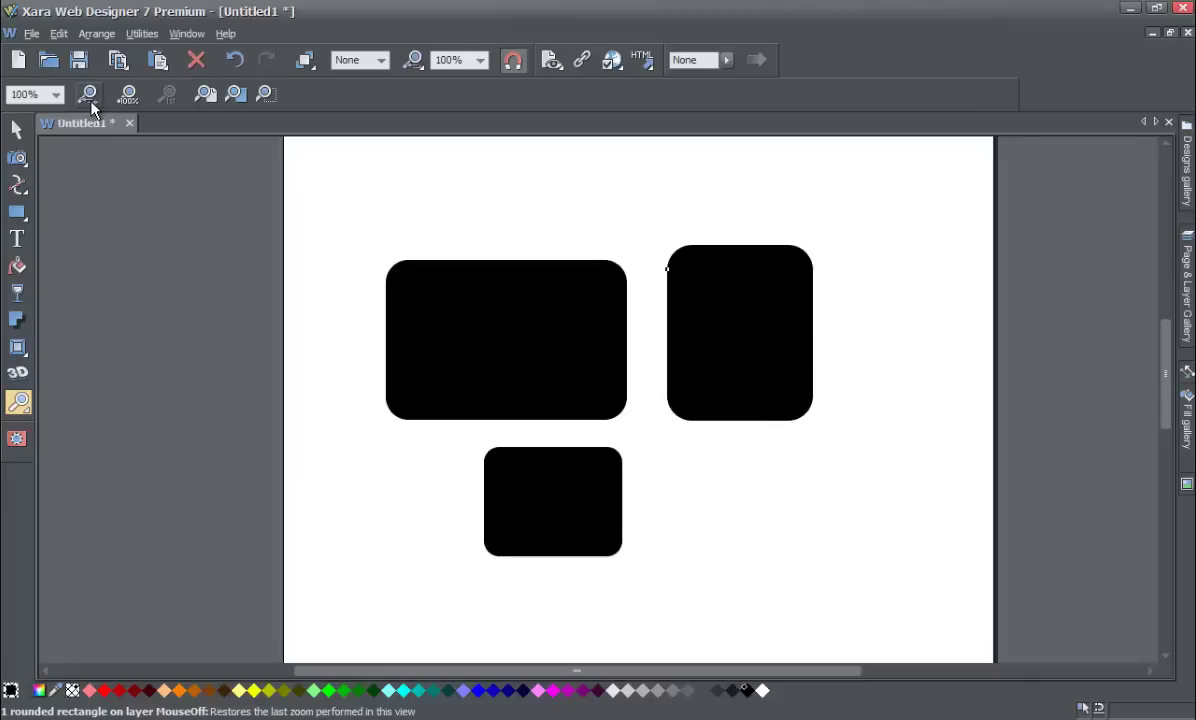
left_click(91, 104)
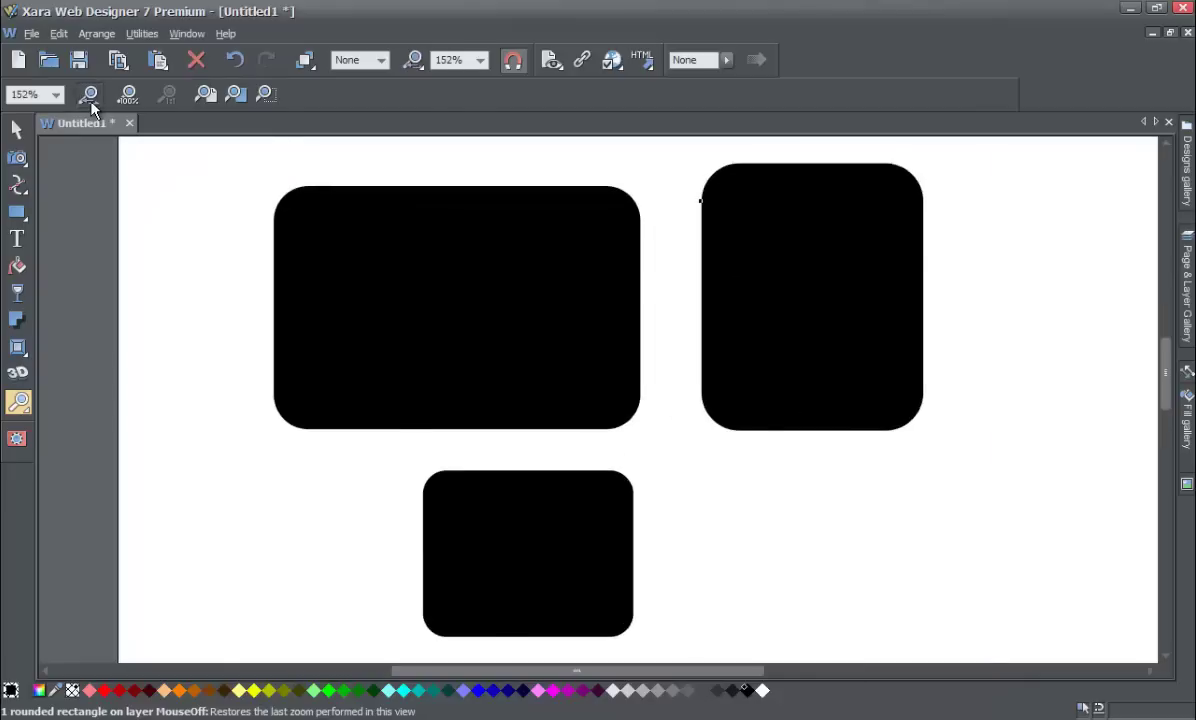
left_click(91, 104)
left_click(91, 104)
left_click(91, 104)
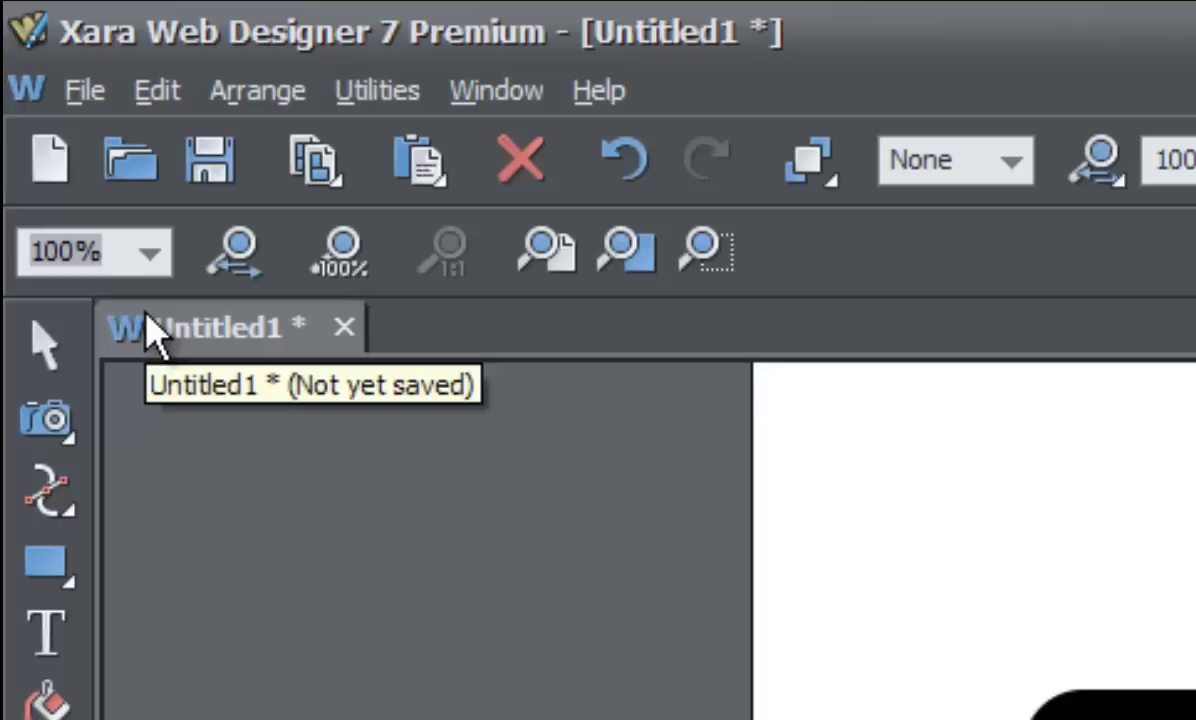
Step: Enter custom zoom factors for the view, first 110% and finally 150%
type("110")
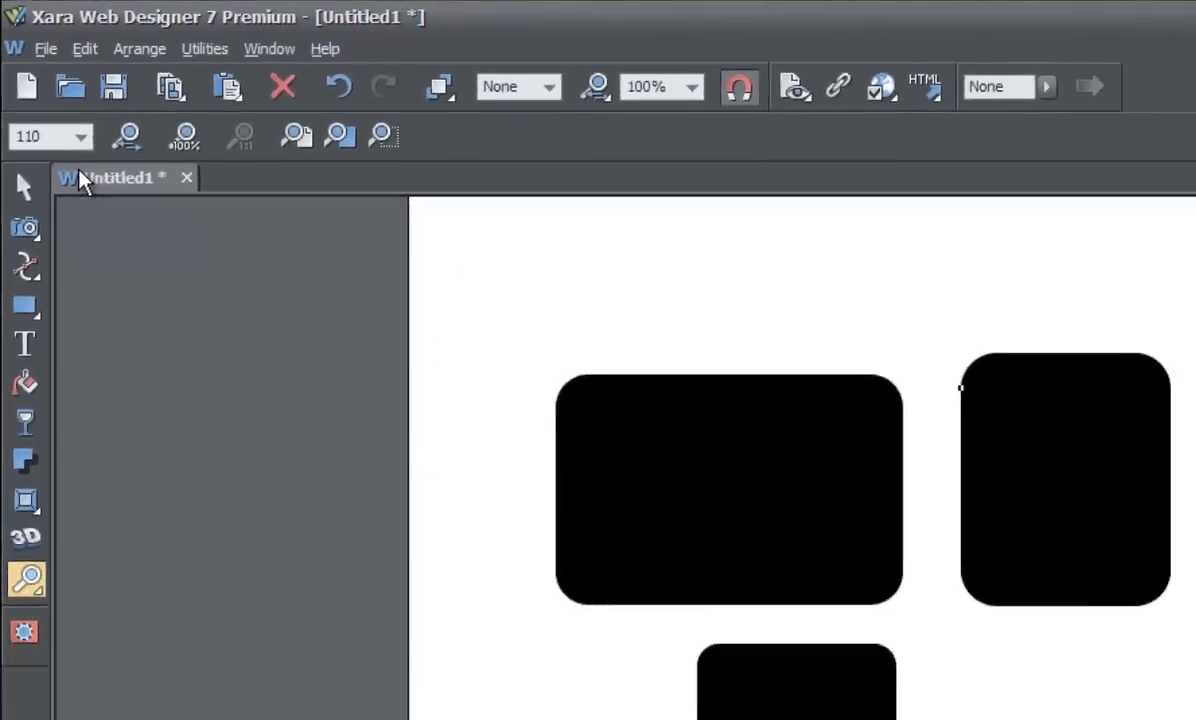
key("Return")
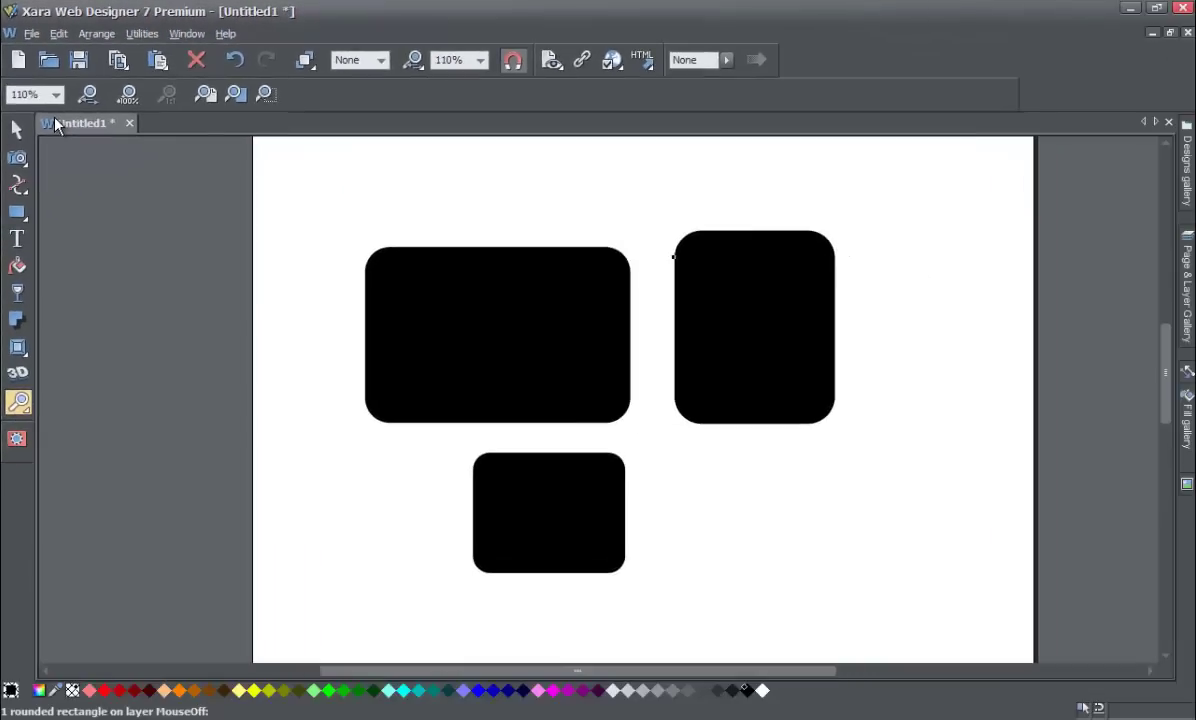
left_click(14, 94)
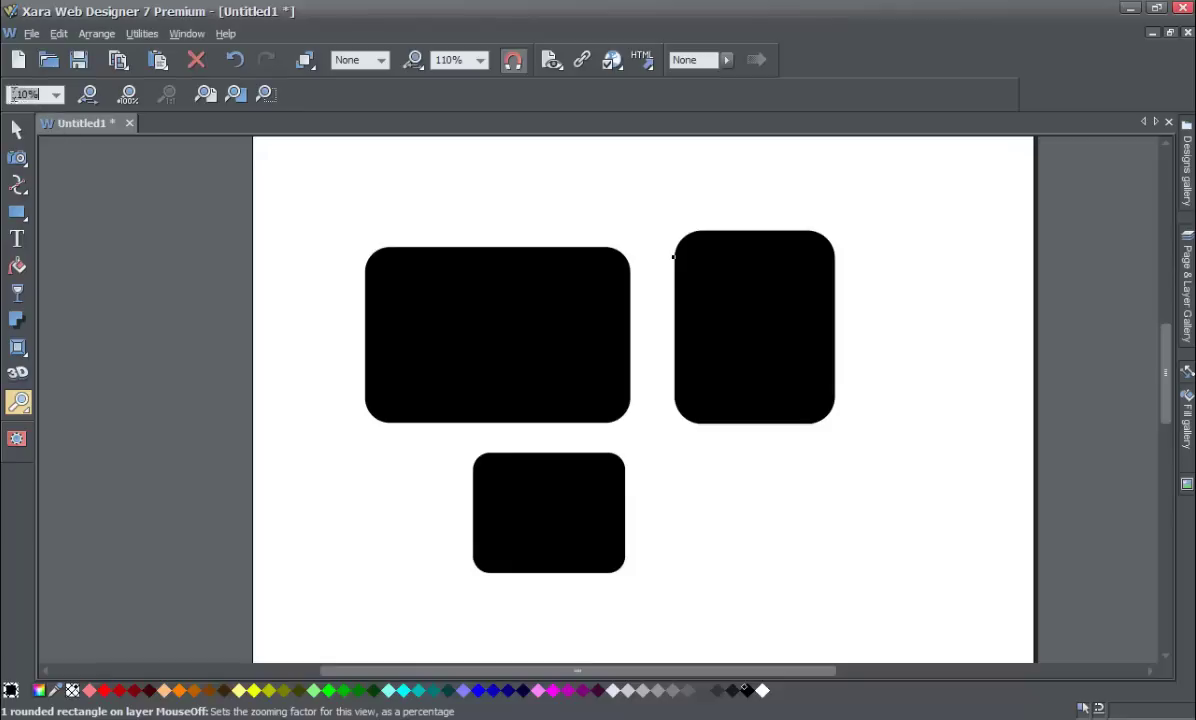
type("1")
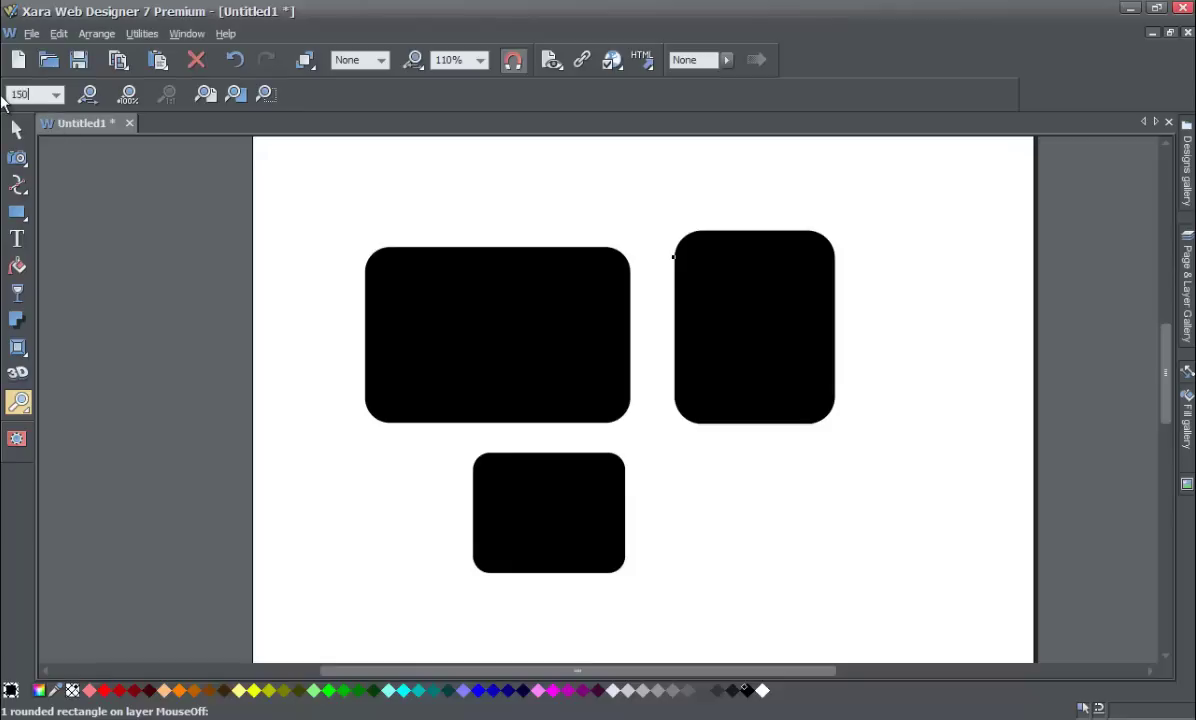
type("50")
key("Return")
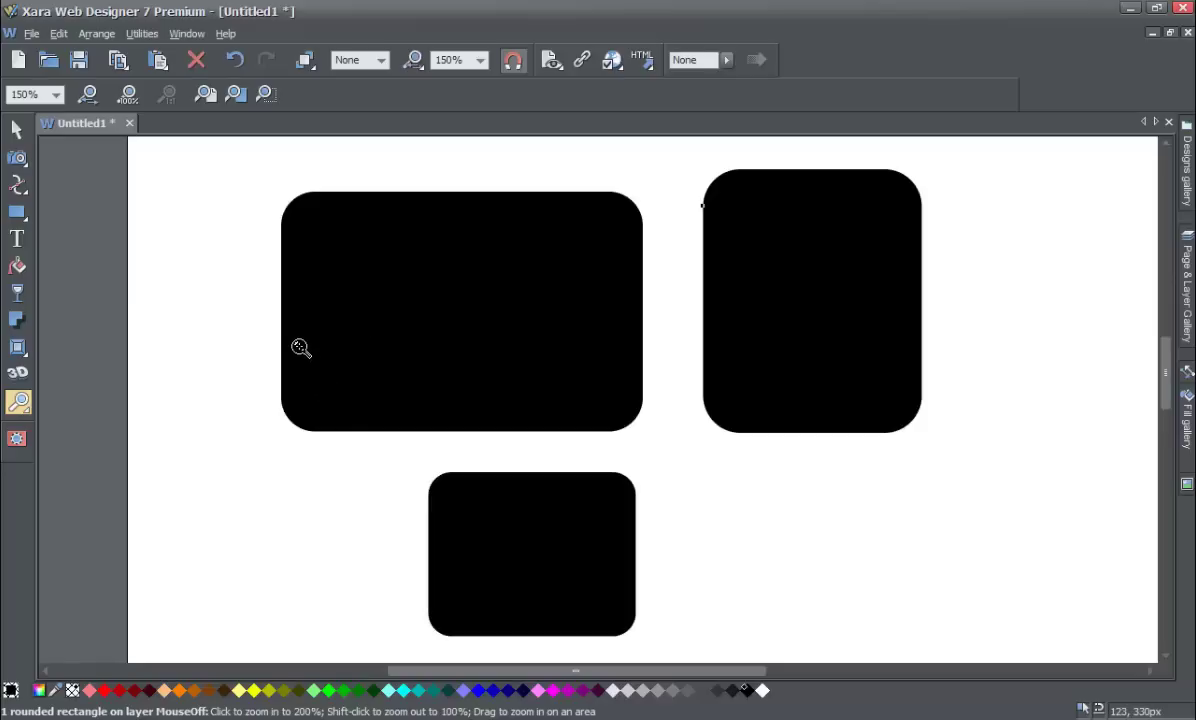
Step: Activate the Push tool and move the page around in different directions to view the three rounded rectangles
mouse_move(19, 401)
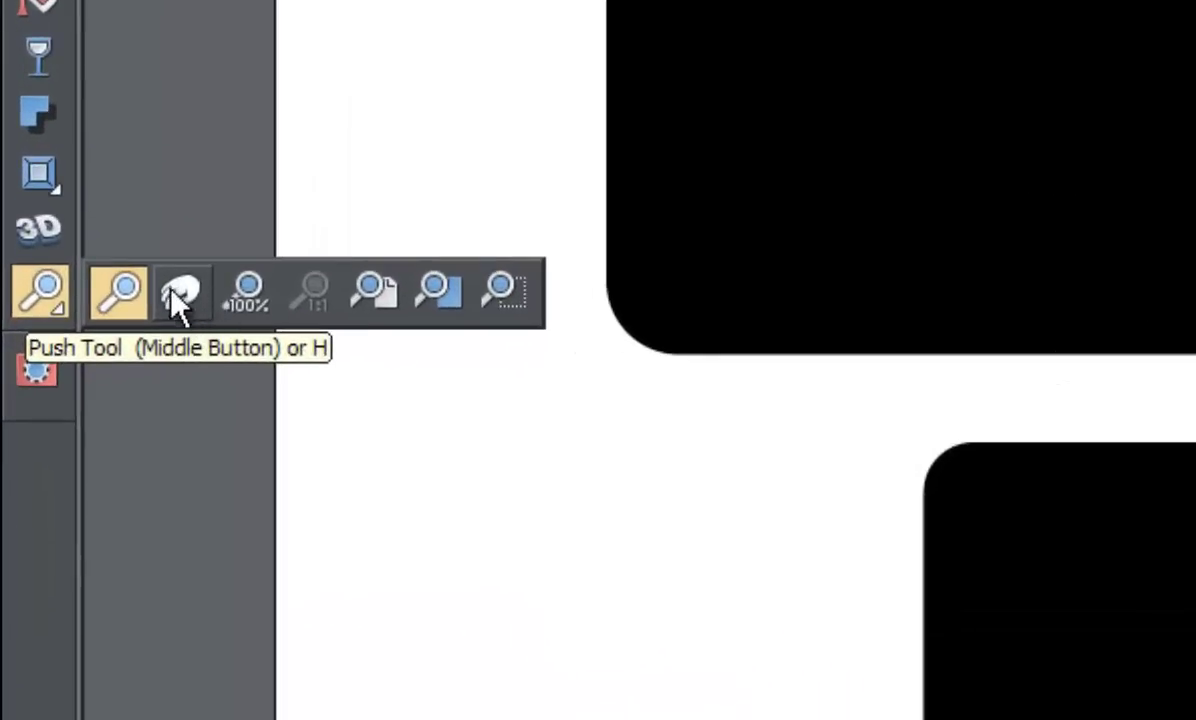
left_click(181, 297)
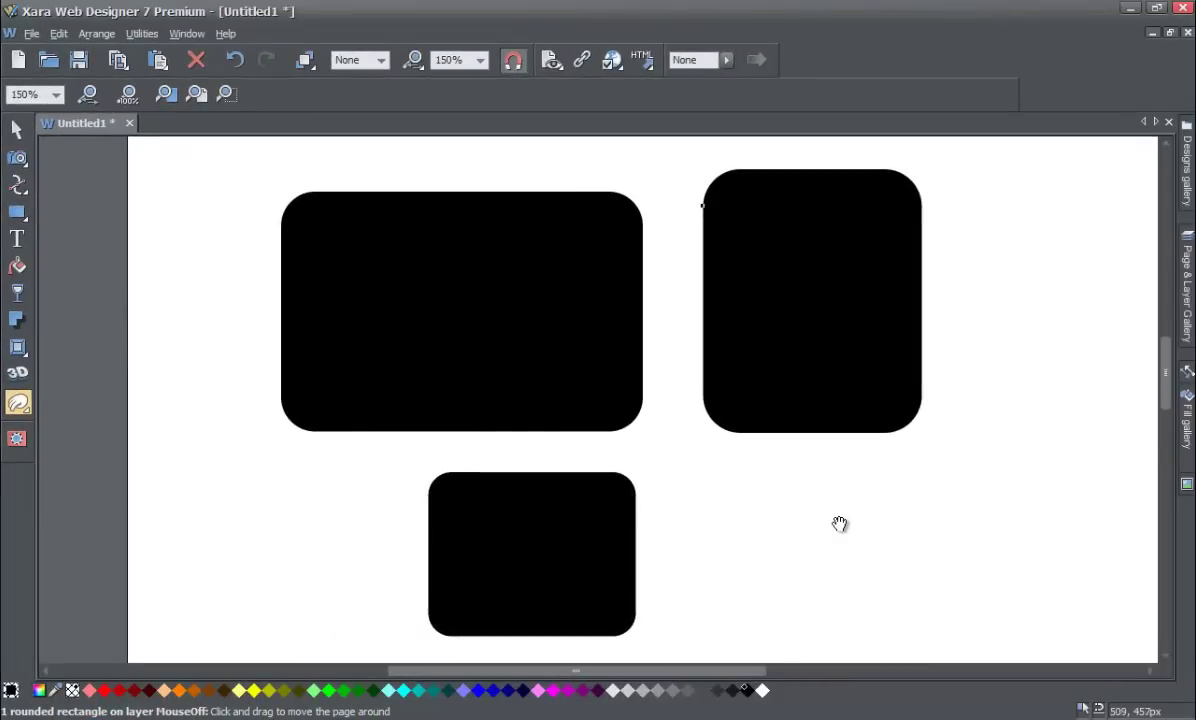
left_click_drag(839, 524, 998, 451)
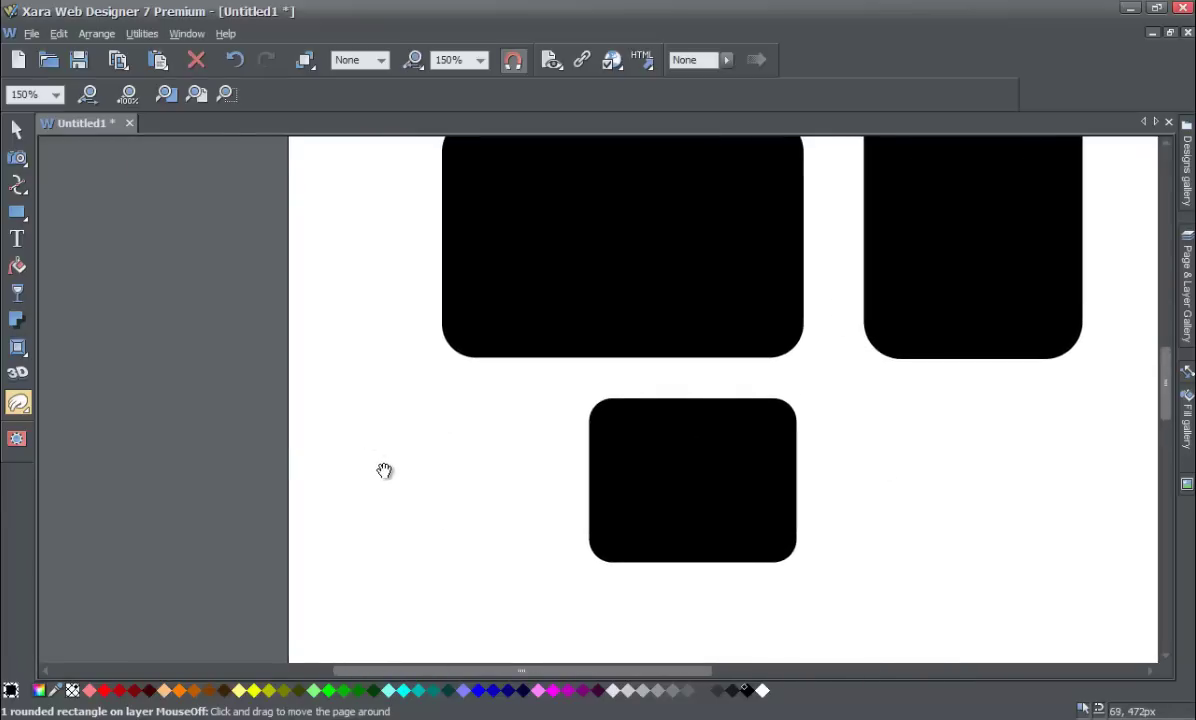
left_click_drag(384, 470, 465, 406)
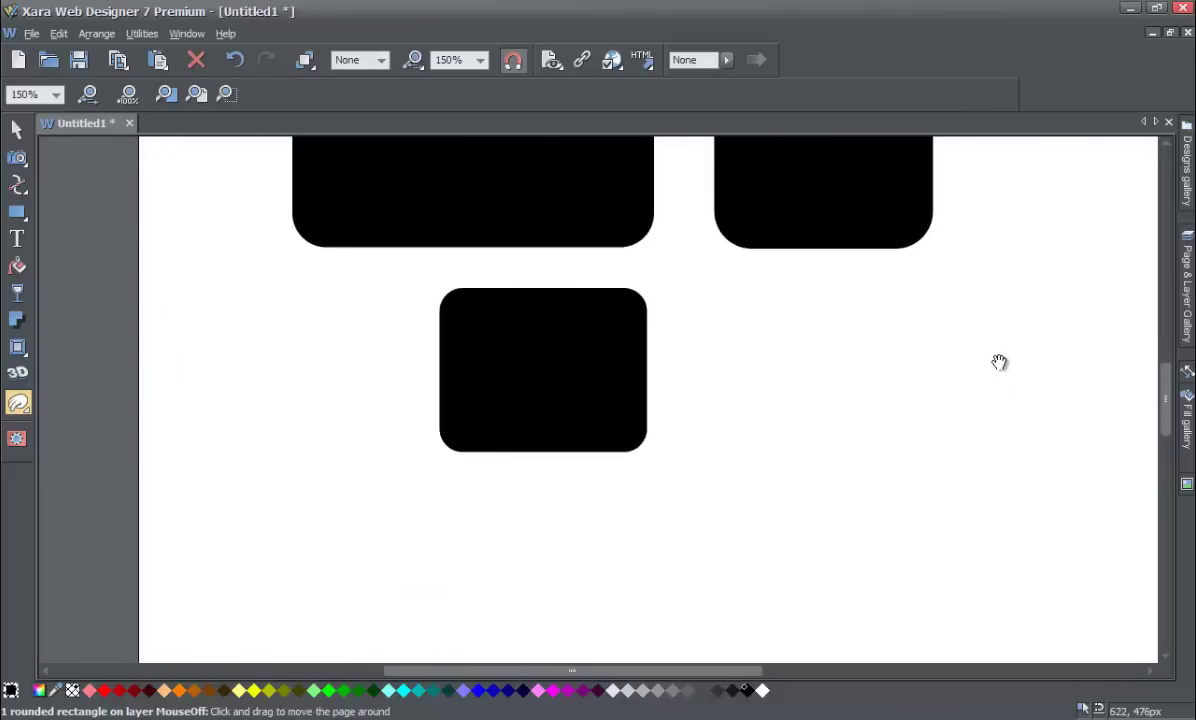
left_click_drag(1019, 373, 985, 430)
left_click_drag(264, 439, 133, 468)
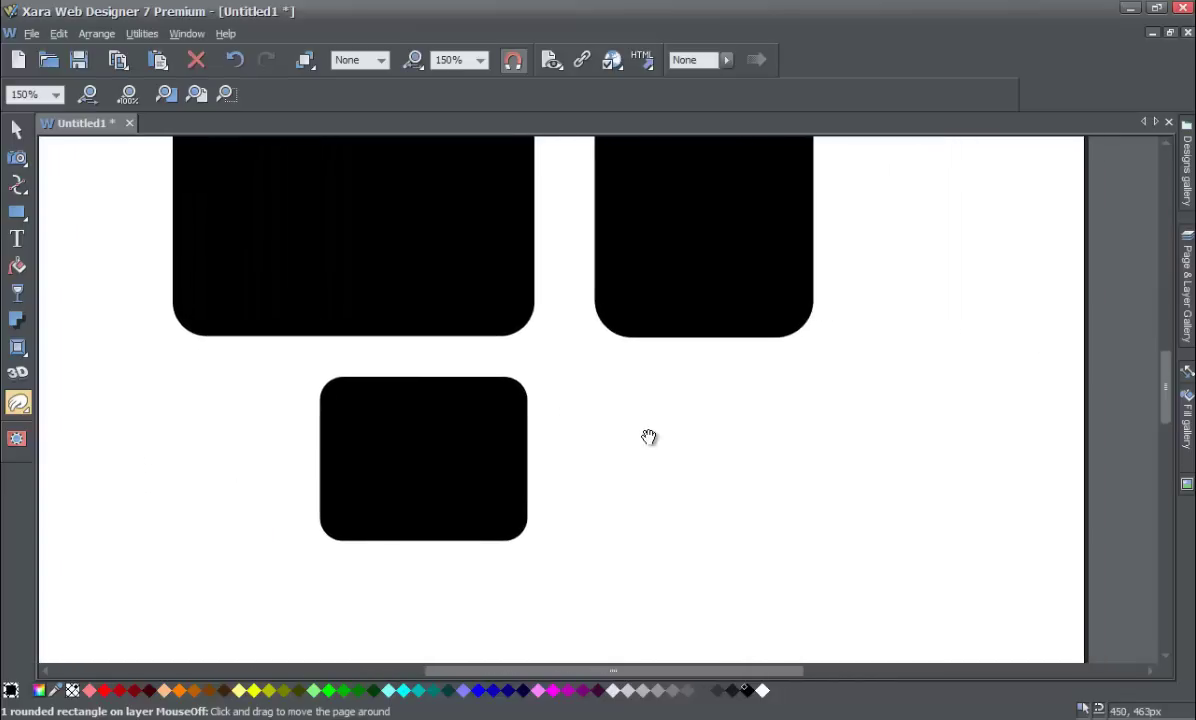
left_click_drag(649, 435, 408, 384)
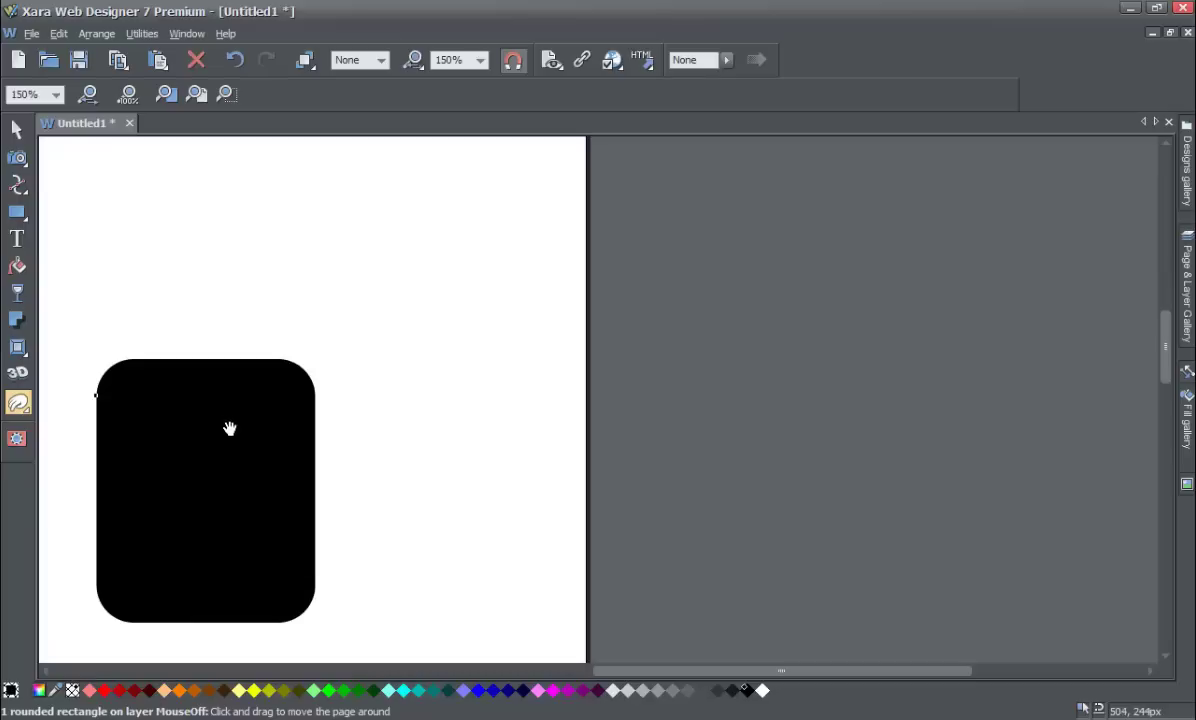
left_click_drag(254, 422, 585, 337)
left_click_drag(187, 419, 384, 302)
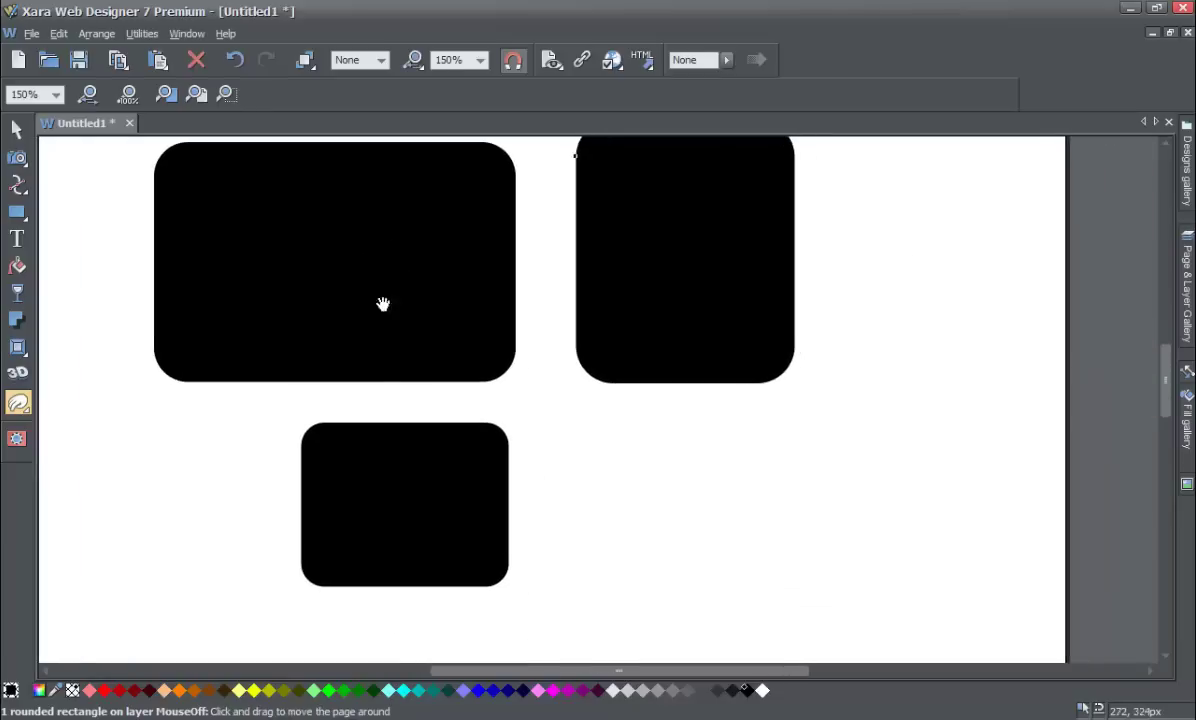
left_click_drag(410, 462, 449, 606)
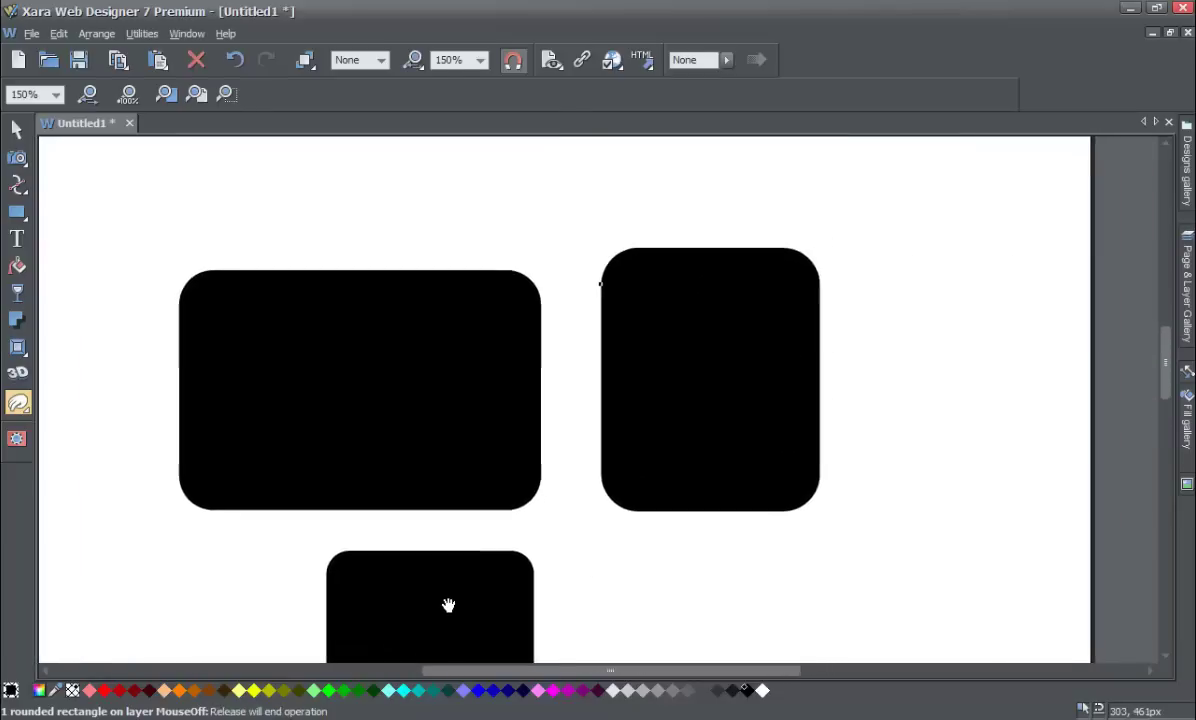
left_click_drag(430, 455, 399, 451)
left_click_drag(411, 313, 303, 263)
left_click_drag(527, 472, 321, 499)
left_click_drag(683, 335, 731, 528)
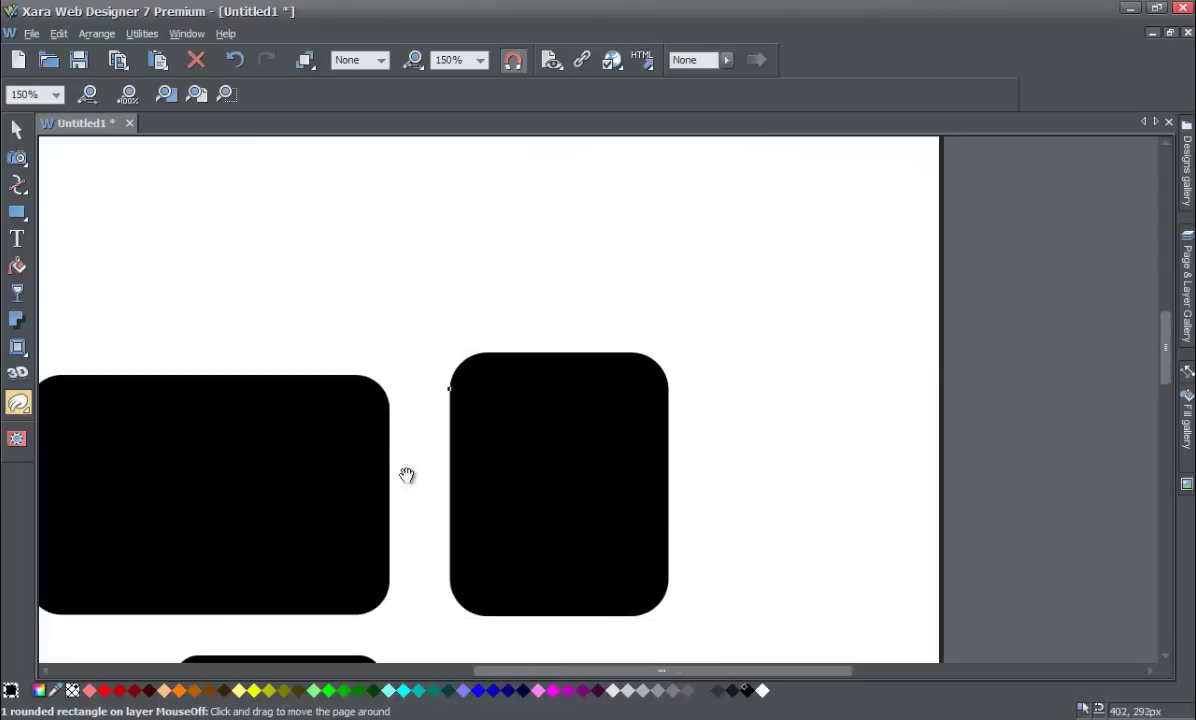
left_click_drag(464, 479, 787, 513)
left_click_drag(443, 413, 370, 256)
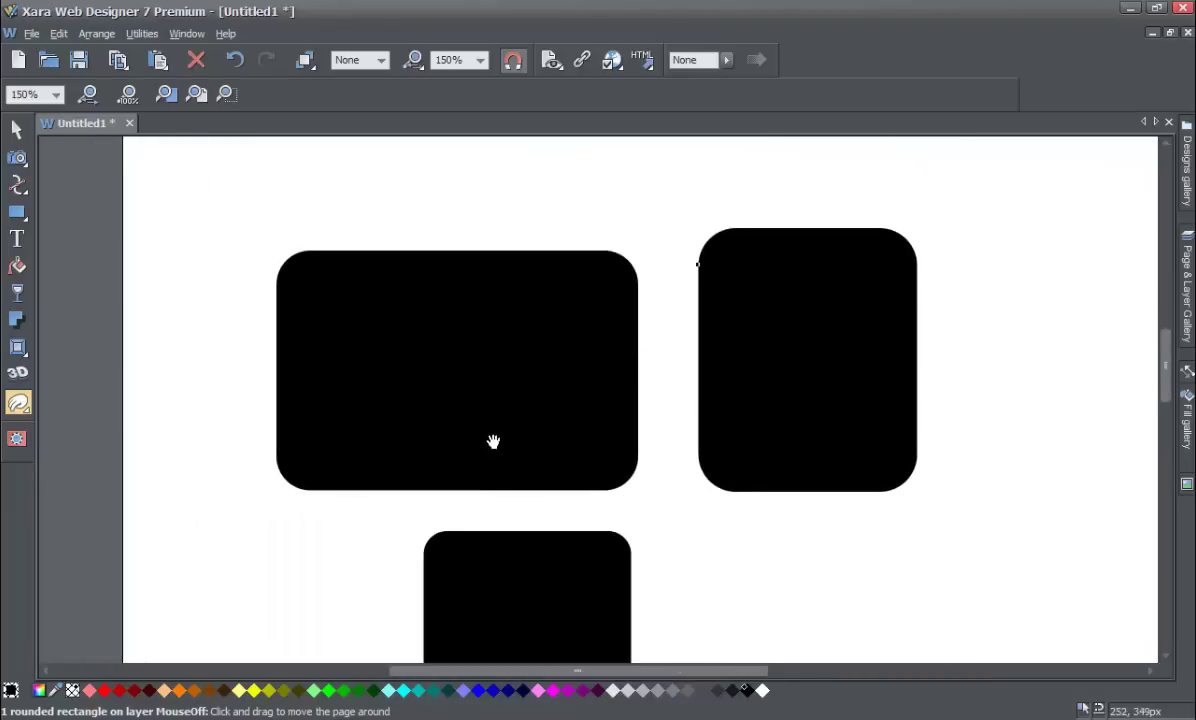
left_click_drag(490, 361, 697, 363)
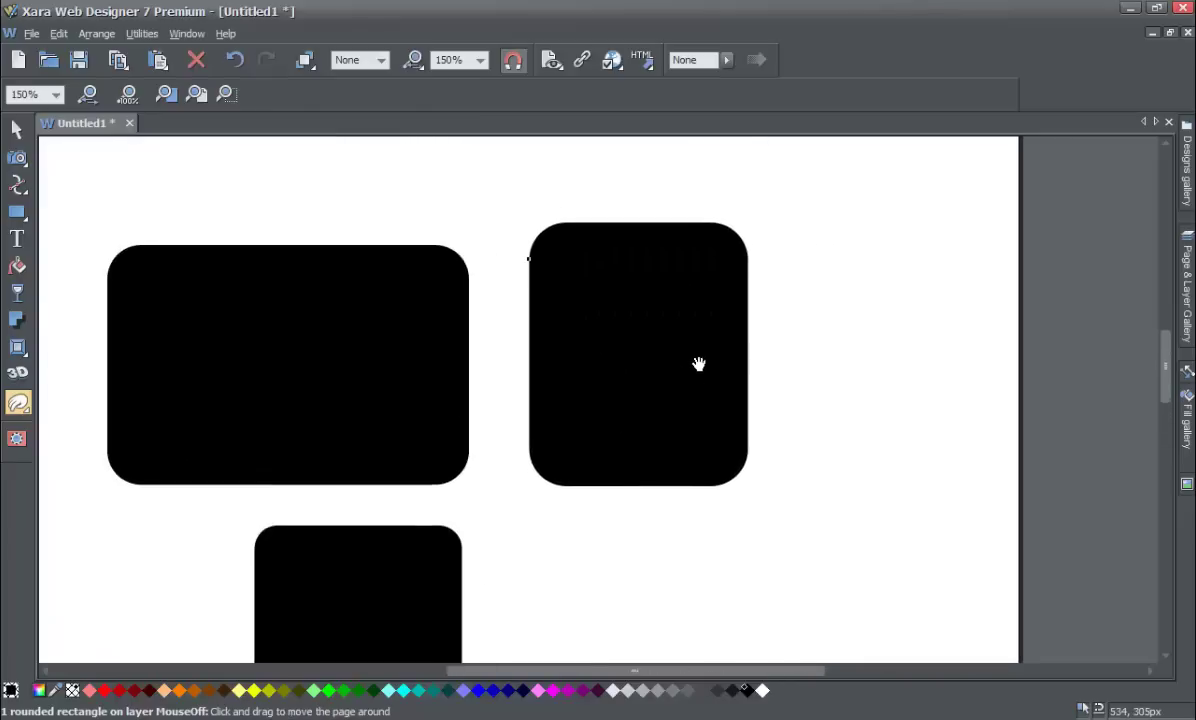
mouse_move(382, 413)
left_mouse_down()
mouse_move(555, 344)
mouse_move(538, 313)
left_mouse_up()
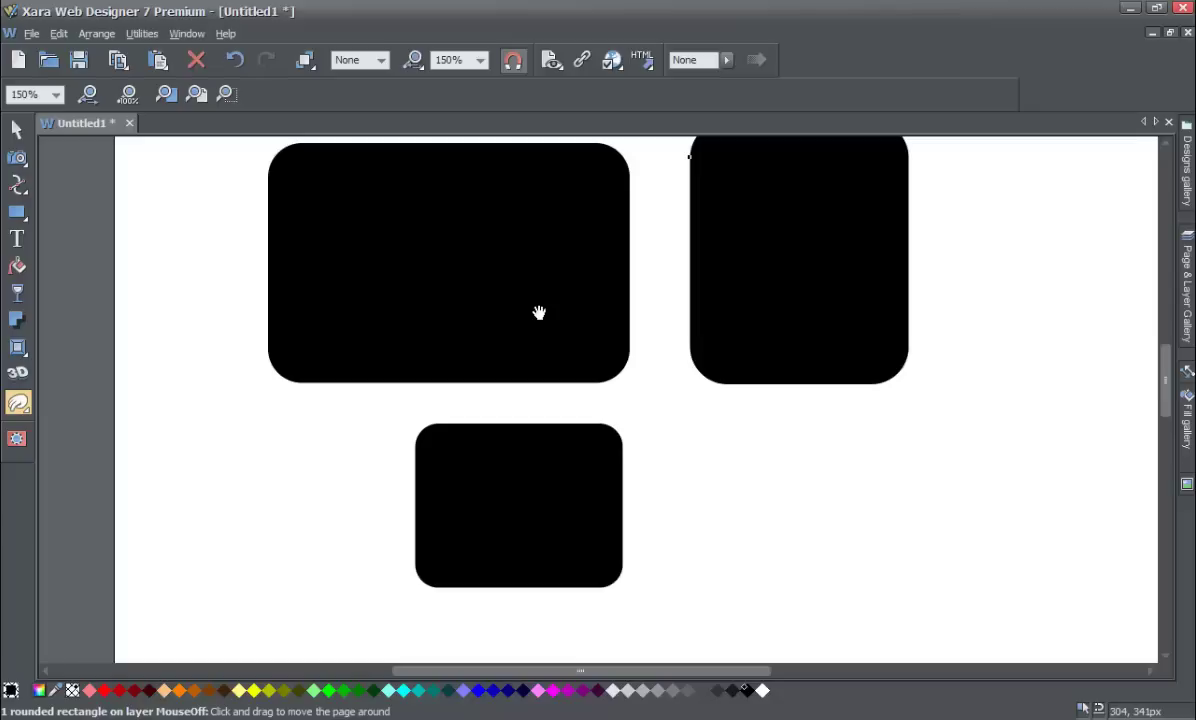
left_click_drag(662, 363, 497, 379)
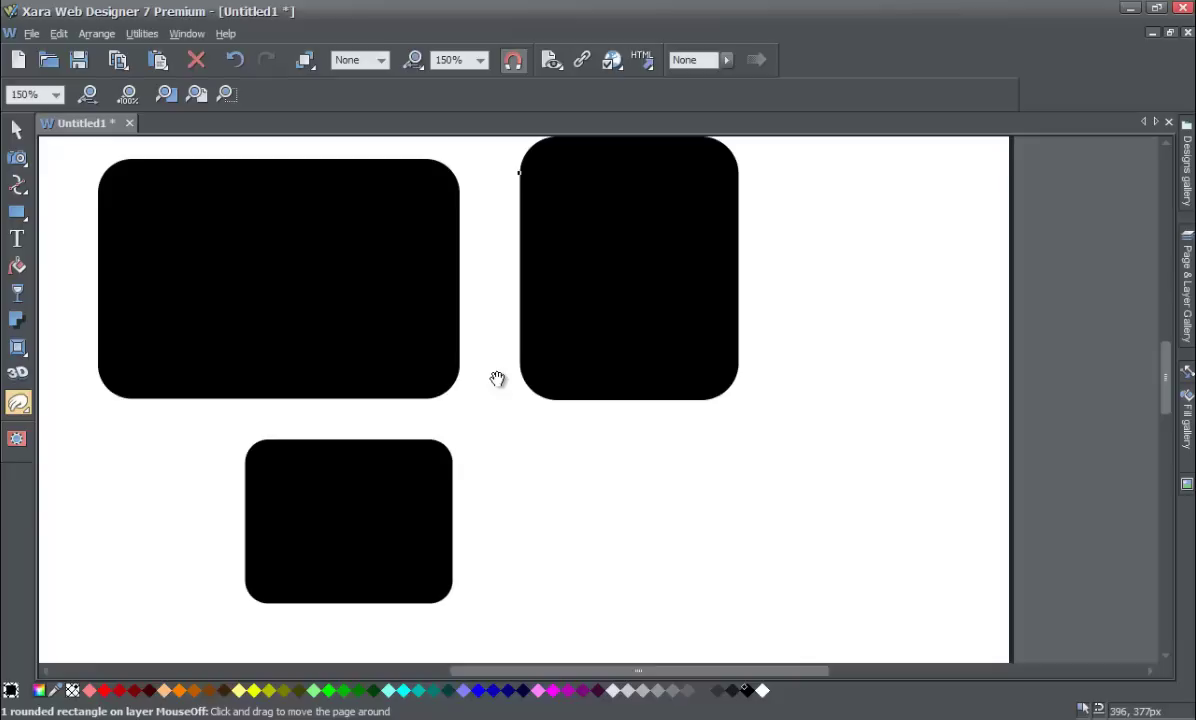
left_click_drag(569, 491, 620, 499)
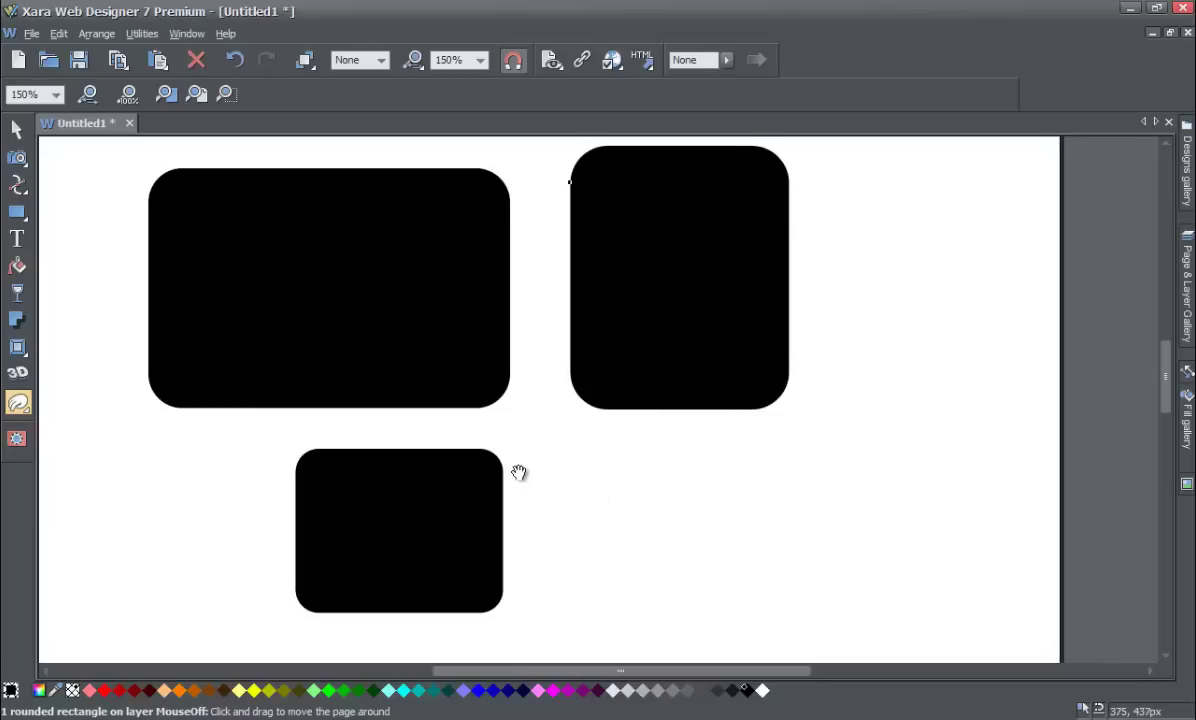
mouse_move(518, 475)
left_mouse_down()
mouse_move(592, 526)
mouse_move(523, 458)
left_mouse_up()
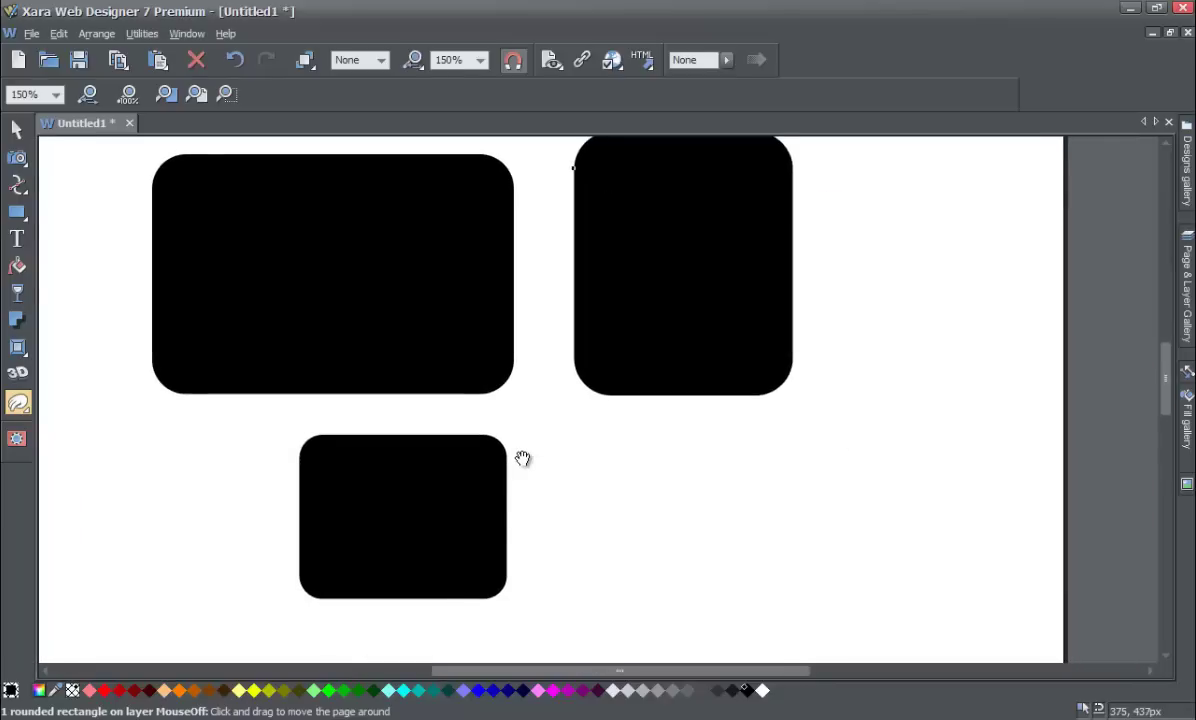
left_click_drag(579, 448, 530, 562)
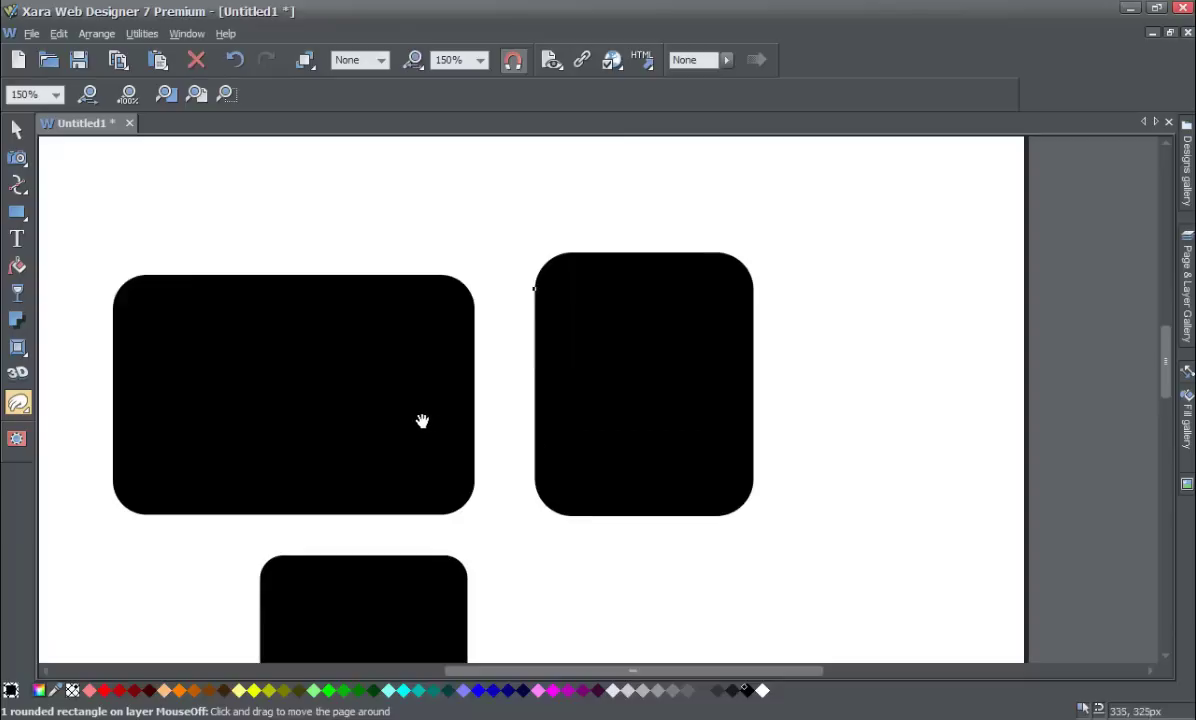
left_click_drag(421, 419, 405, 288)
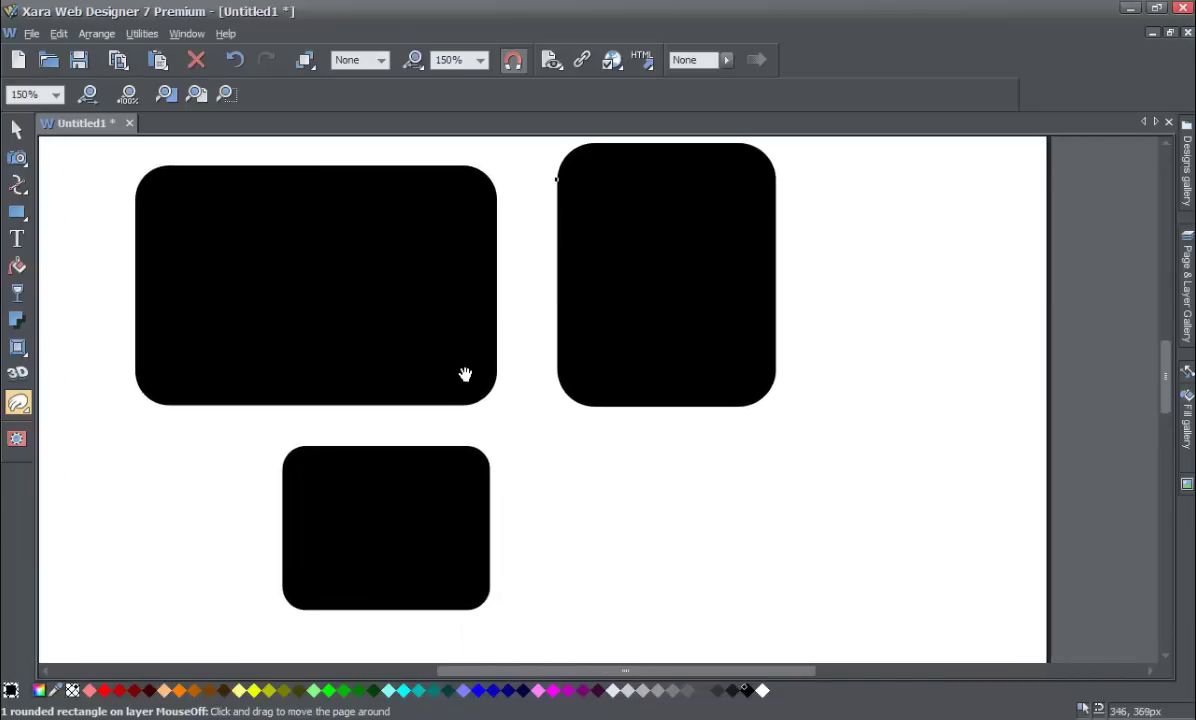